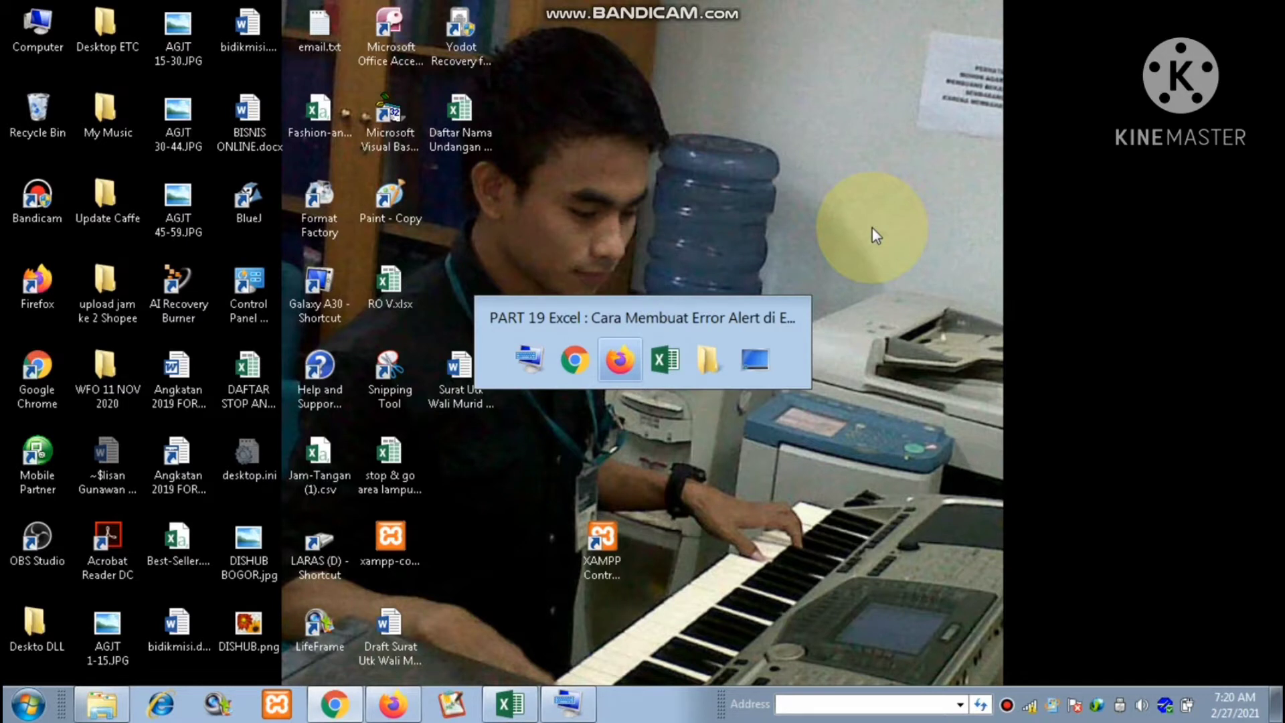
- Switch to the DAFTAR NILAI PAS SISWA 2020 workbook and scroll through sheet 7a
key(shift+Tab)
key(shift+Tab)
key(Tab)
key(Tab)
key(Tab)
key(Tab)
key(Tab)
key(Tab)
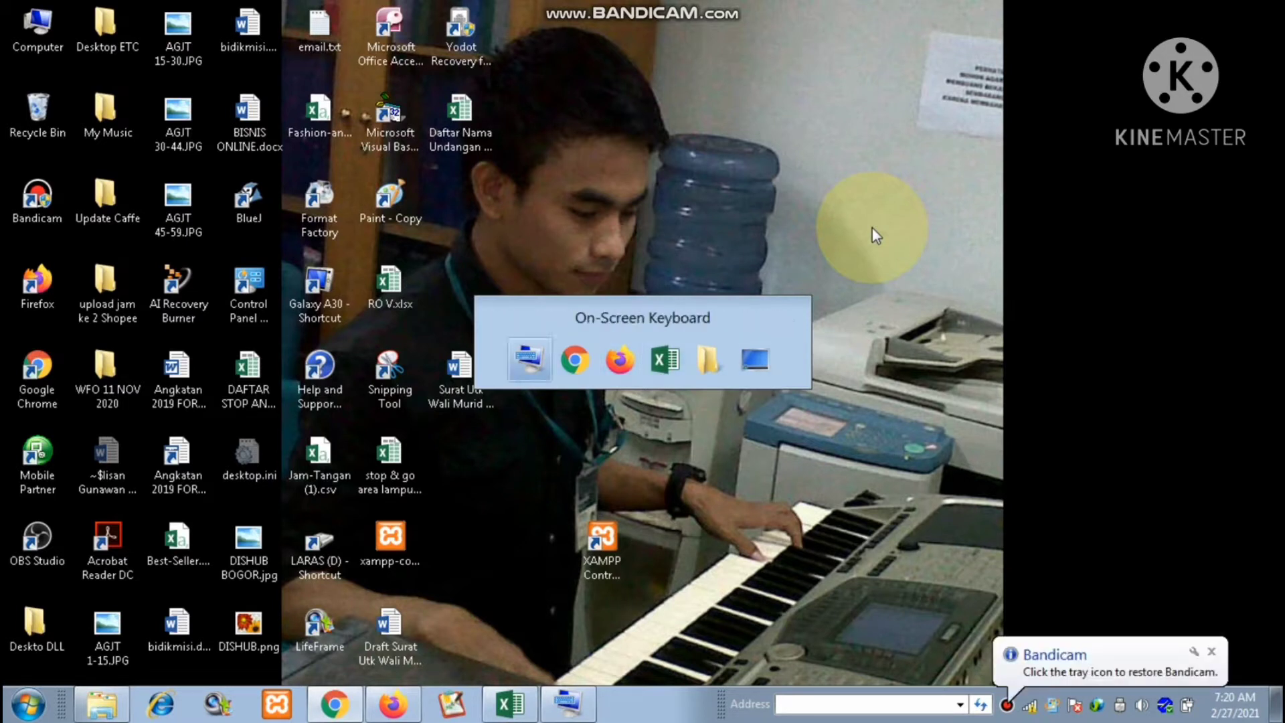
key(Tab)
key(Tab)
key(Tab)
key(Tab)
key(Tab)
key(Tab)
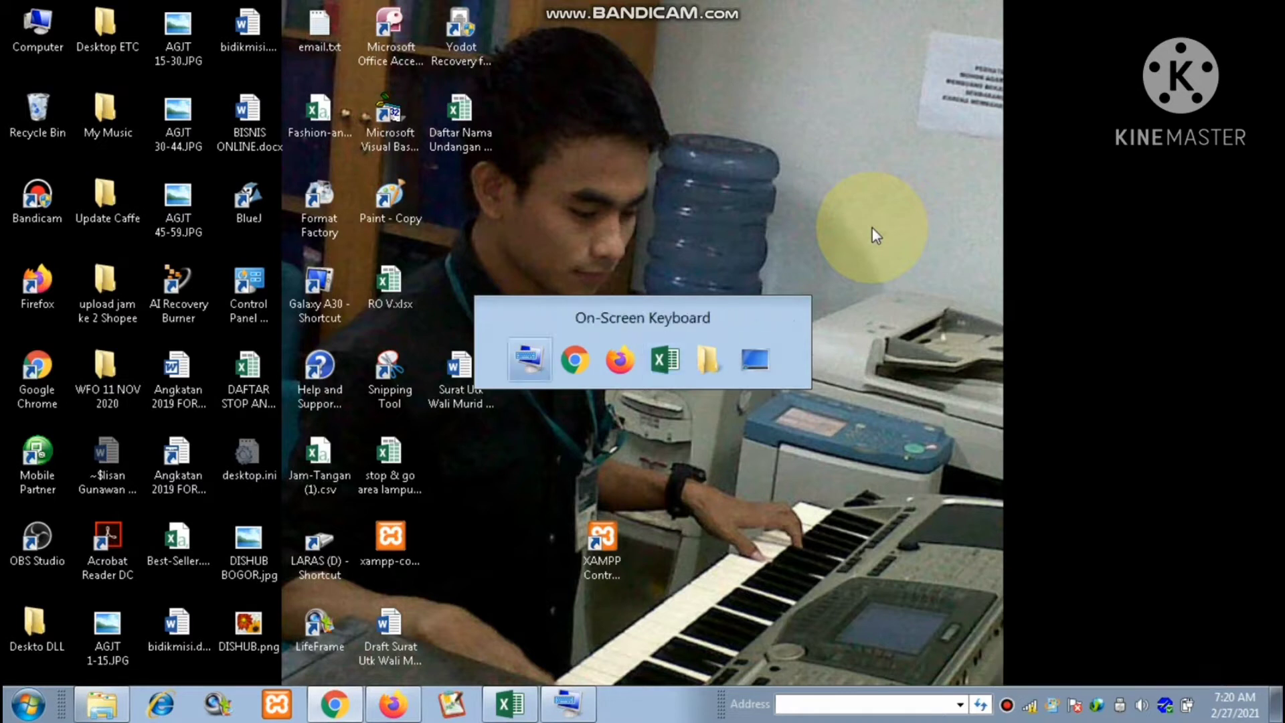
key(Tab)
key(Tab)
key(Tab)
key(Tab)
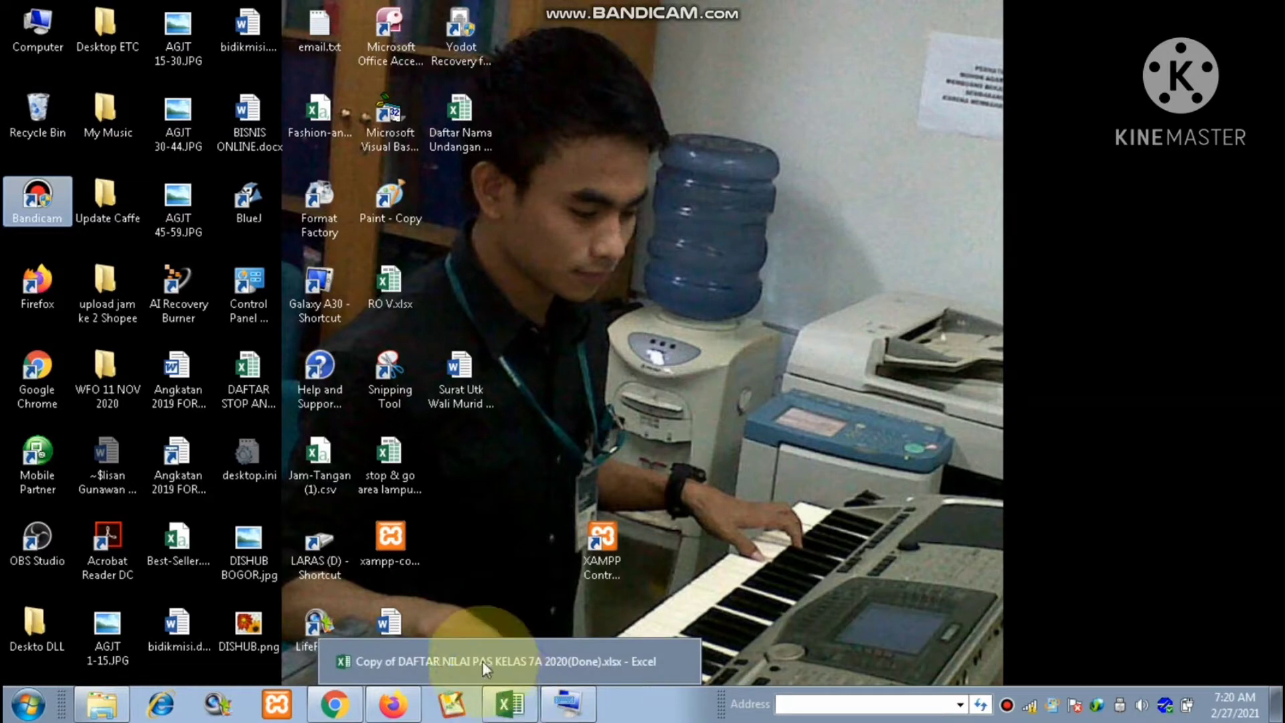
click(483, 663)
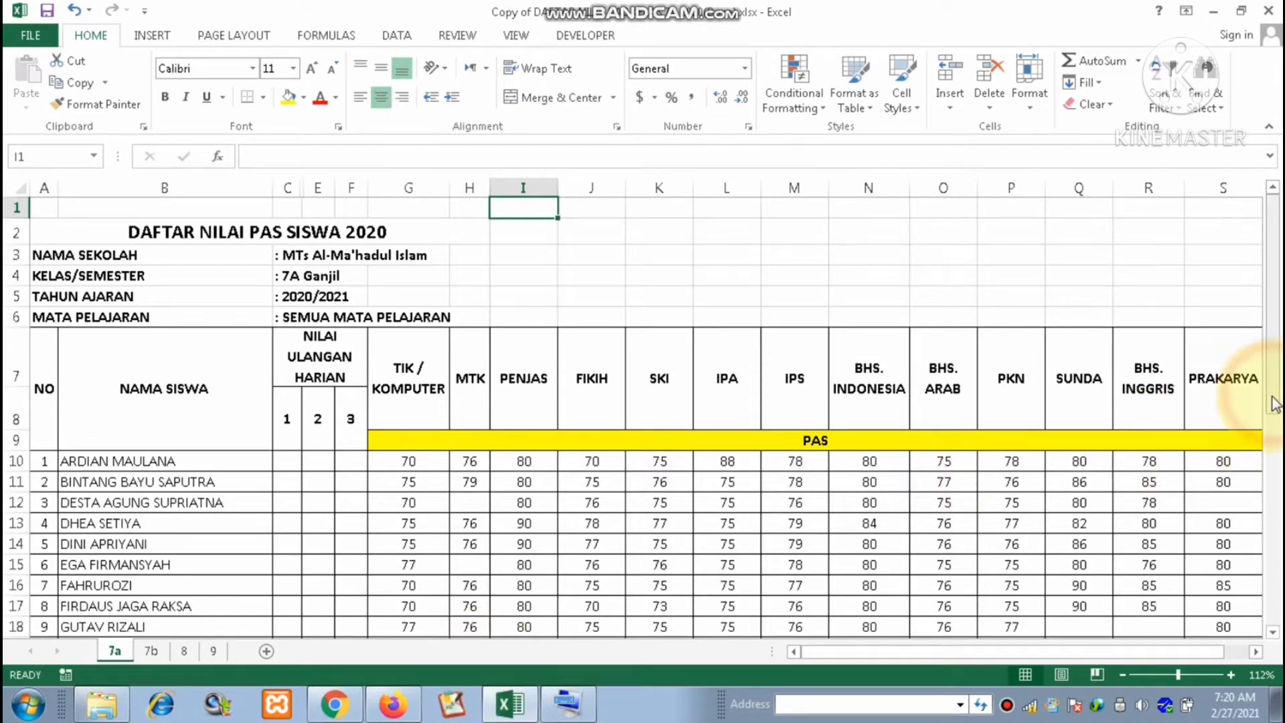
drag(1274, 405, 1280, 613)
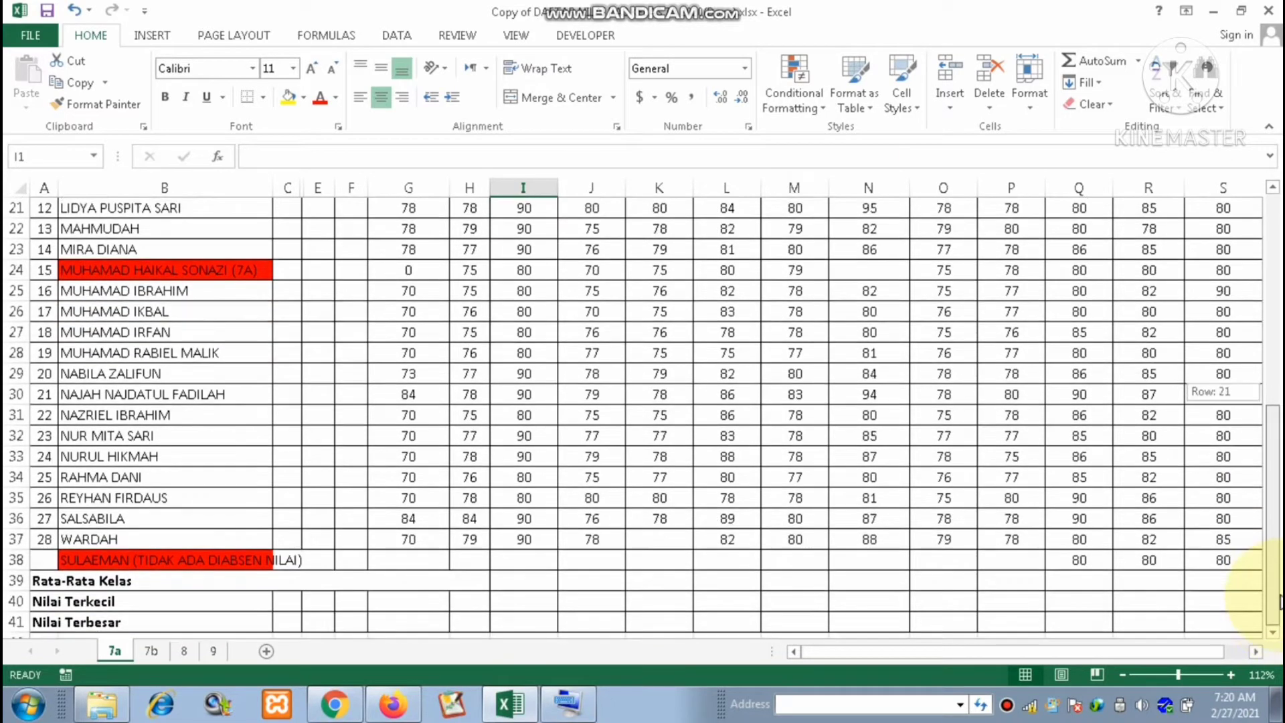
drag(1280, 613, 1280, 388)
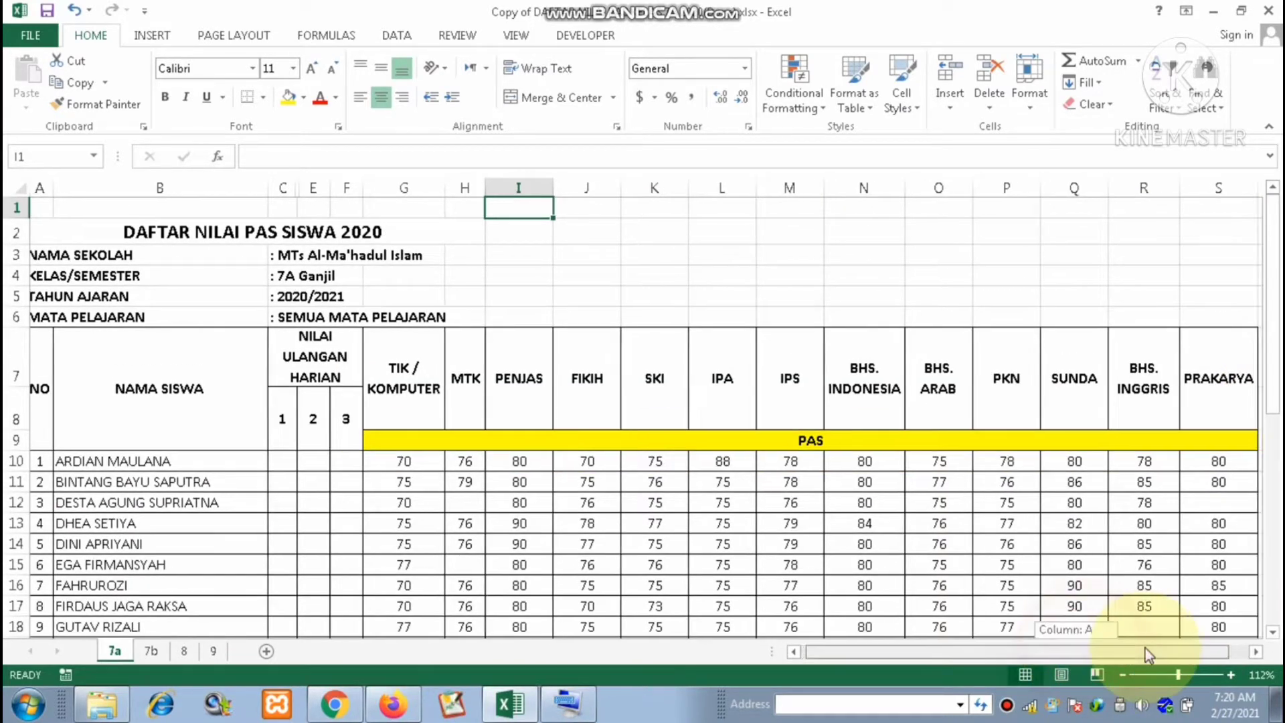
drag(1146, 652, 1054, 656)
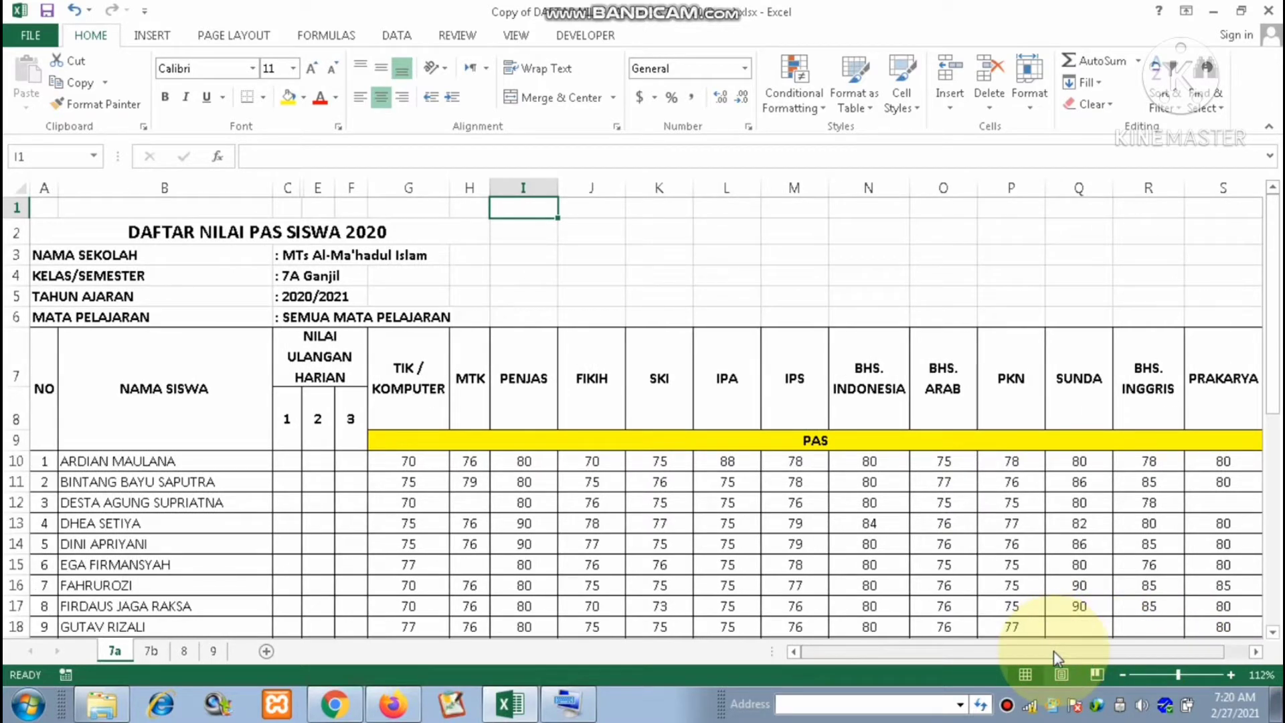
- Select the TIK / KOMPUTER grades G10:G37 and copy them
click(119, 461)
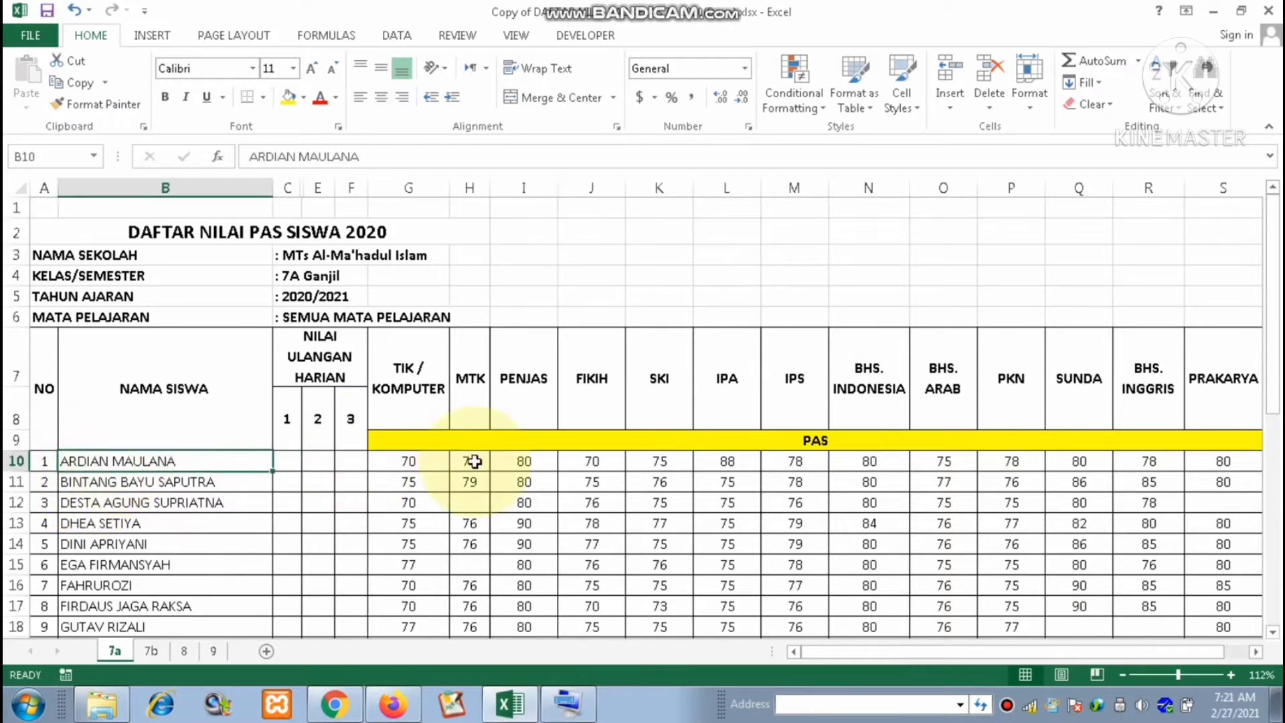
click(420, 461)
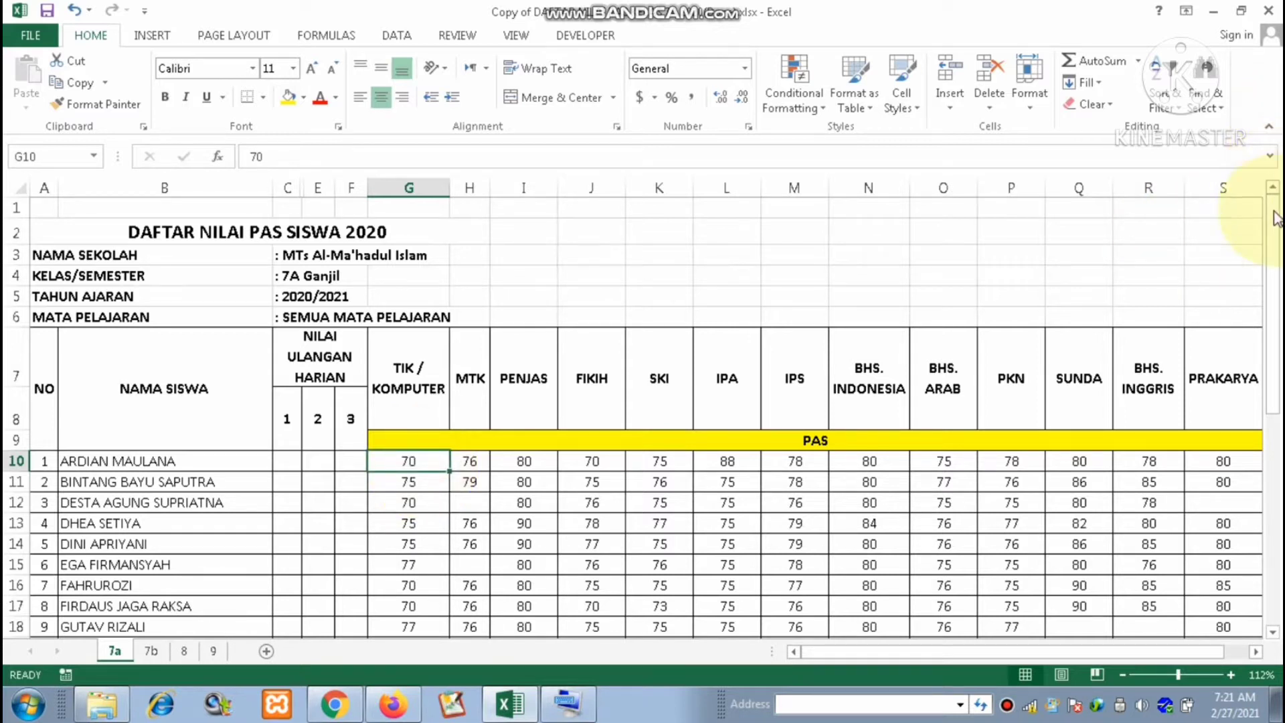
drag(1275, 271, 1274, 308)
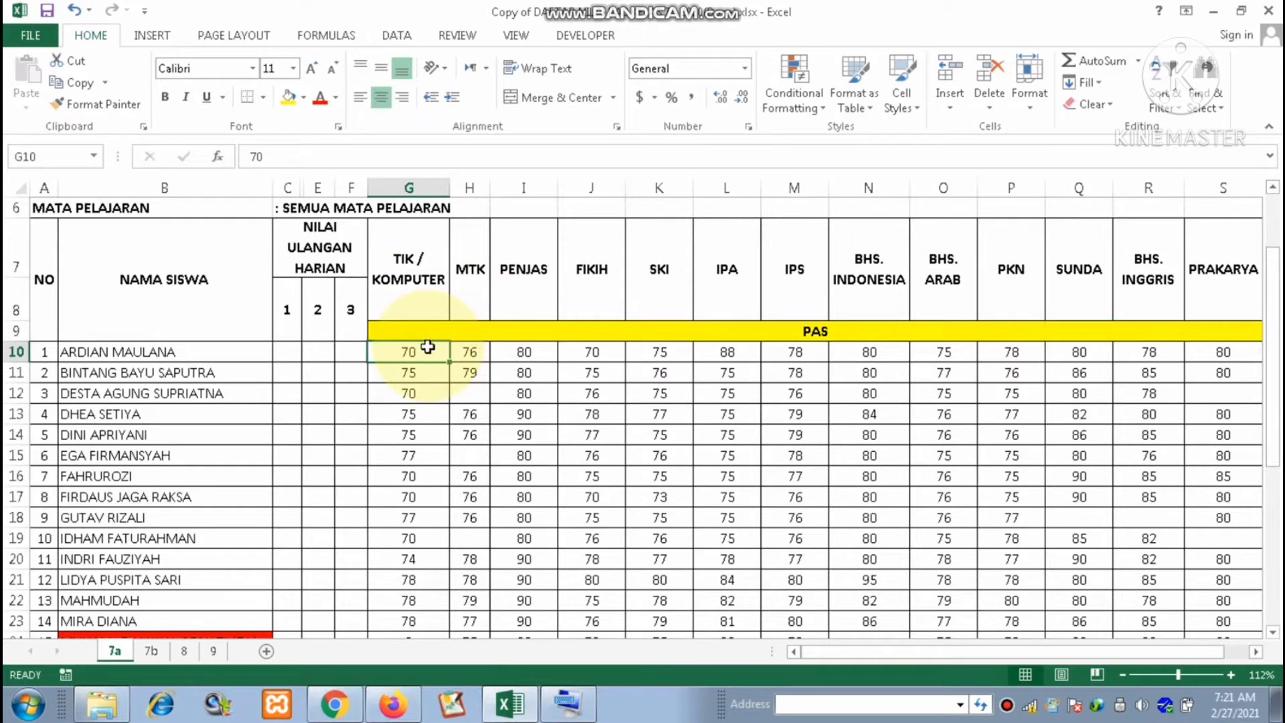
drag(428, 347, 417, 584)
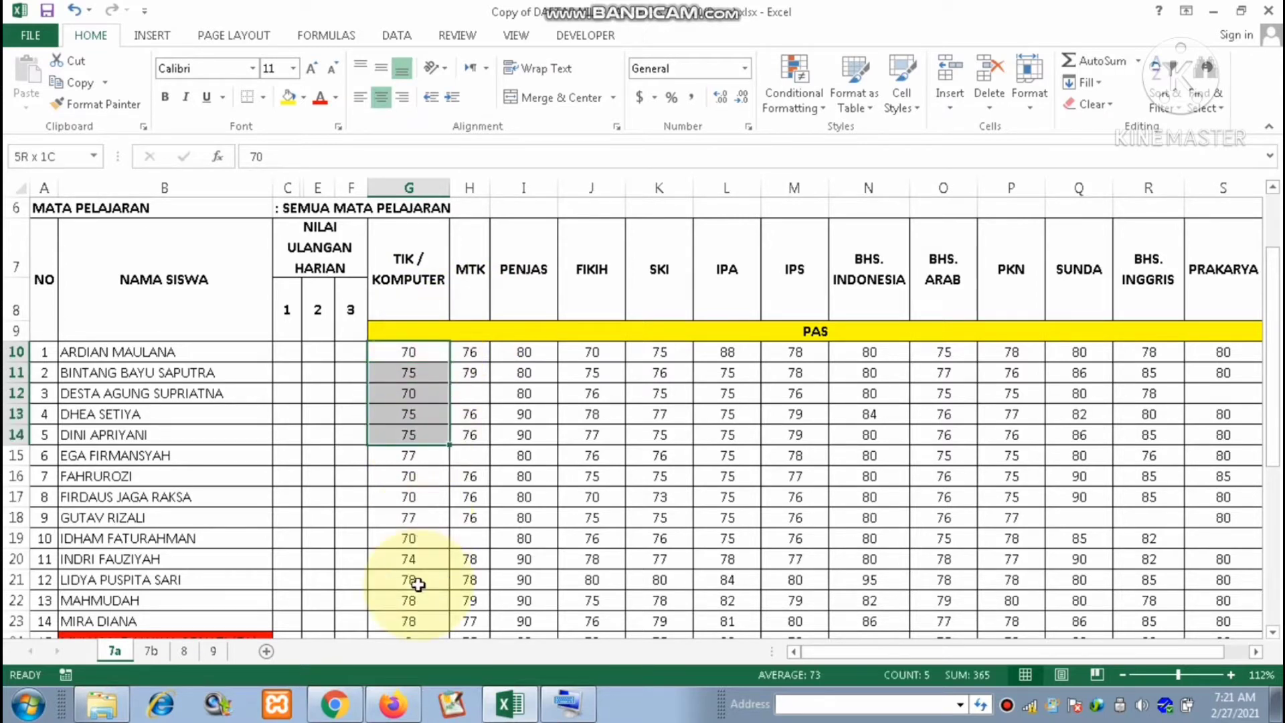
mouse_move(418, 584)
mouse_down()
mouse_move(407, 639)
mouse_move(408, 609)
mouse_up()
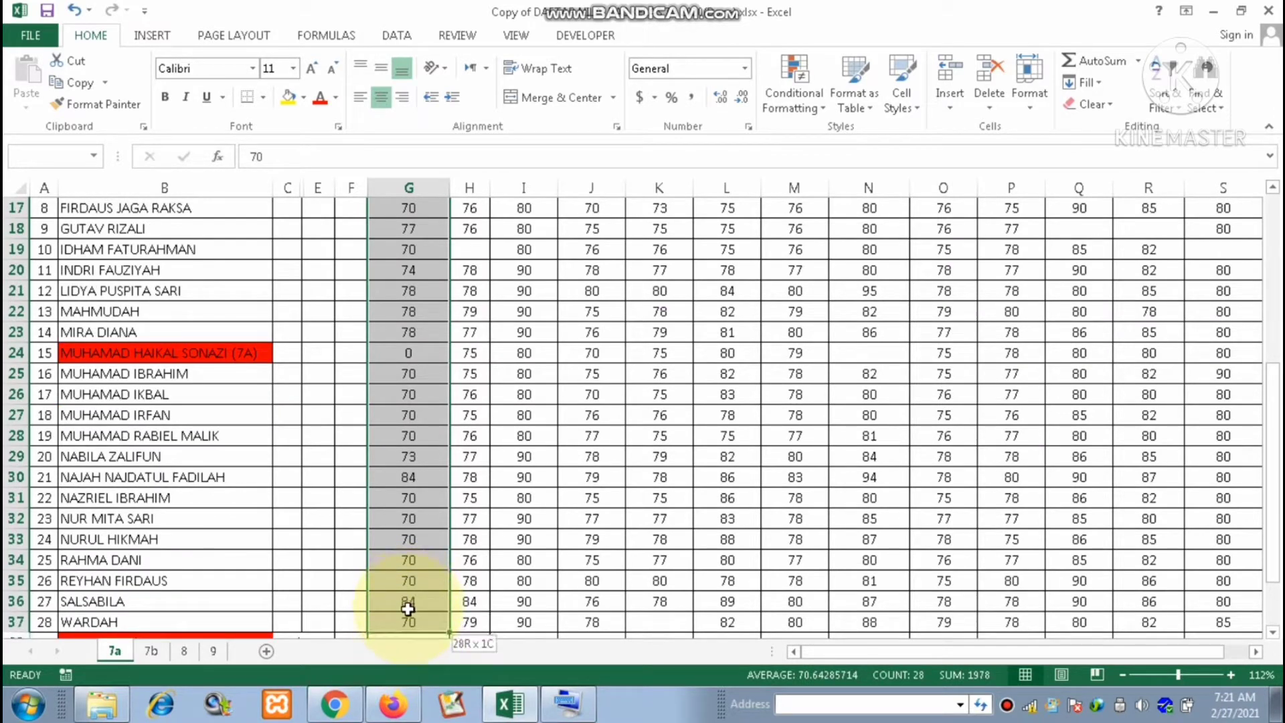
mouse_move(408, 609)
mouse_down()
mouse_move(401, 539)
mouse_move(400, 557)
mouse_up()
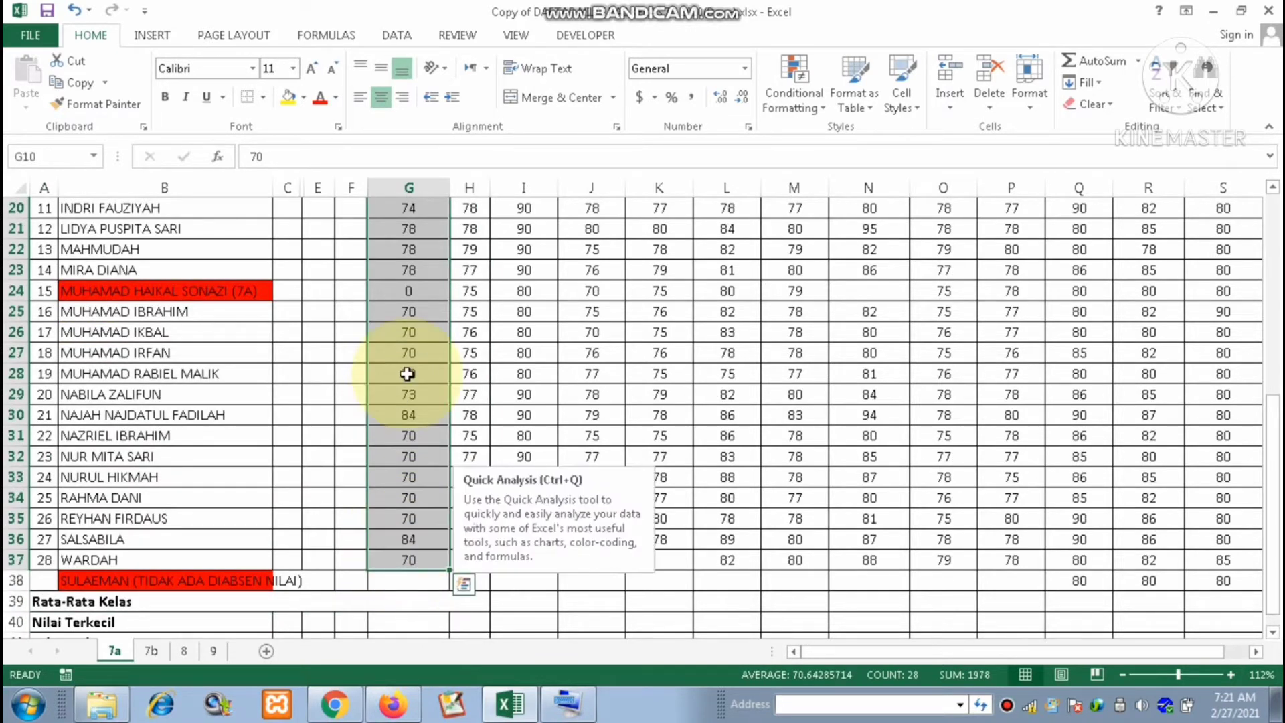
click(409, 337)
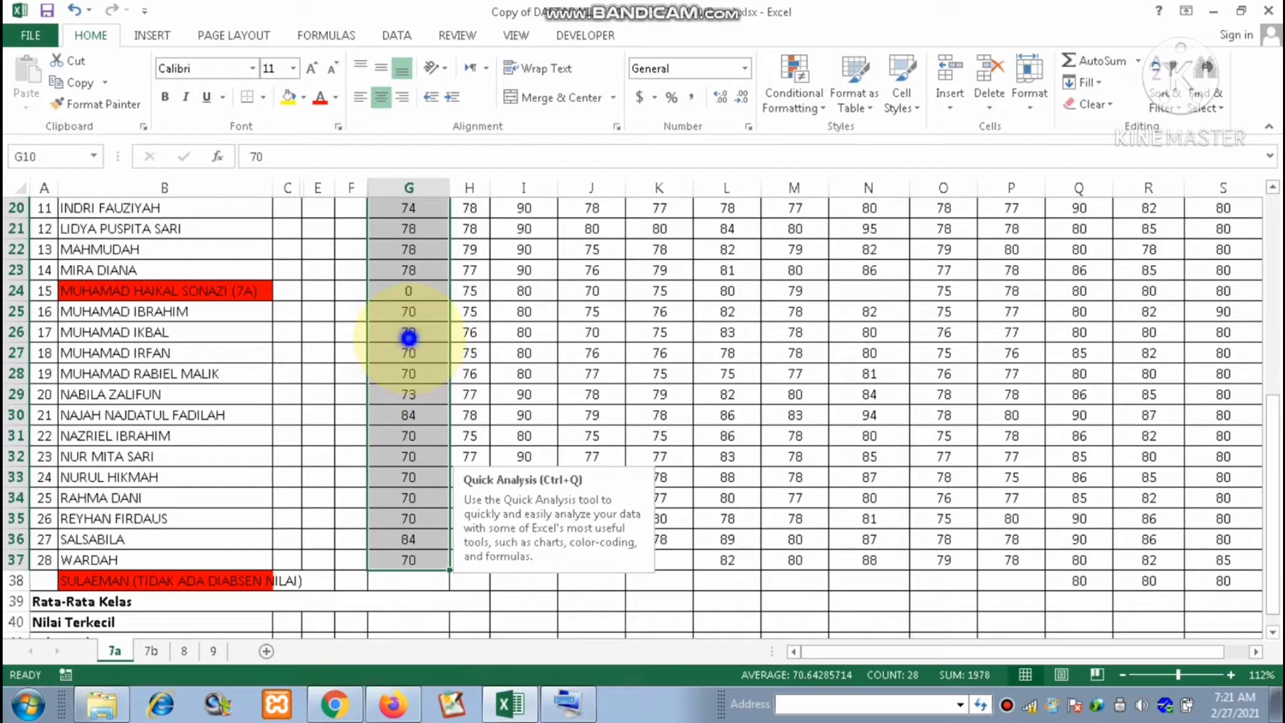
right_click(412, 309)
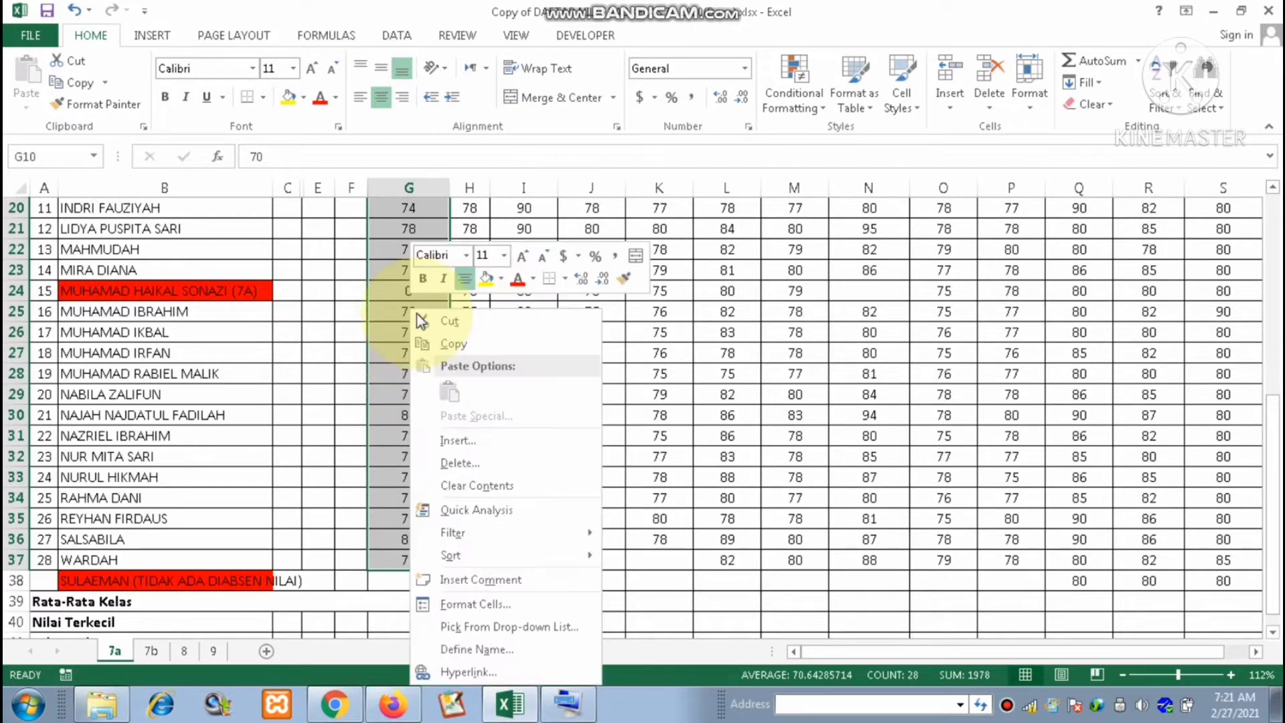
click(475, 346)
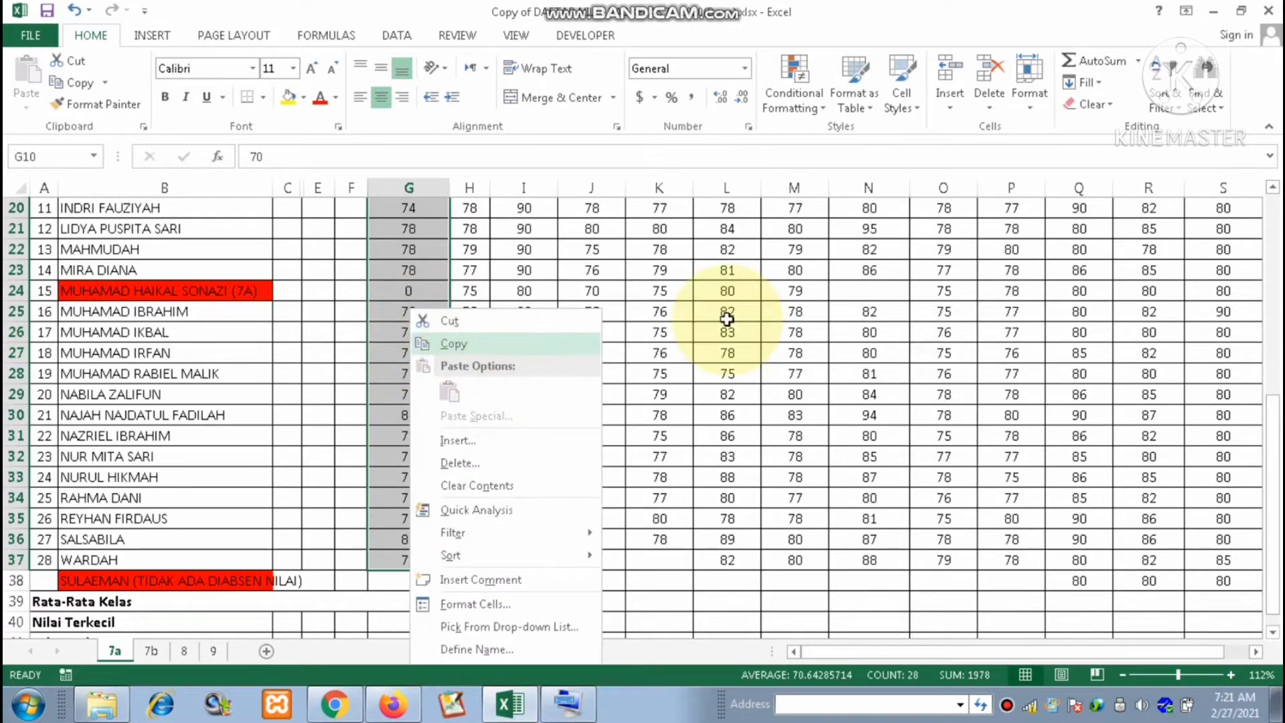
scroll(735, 330, up, 6)
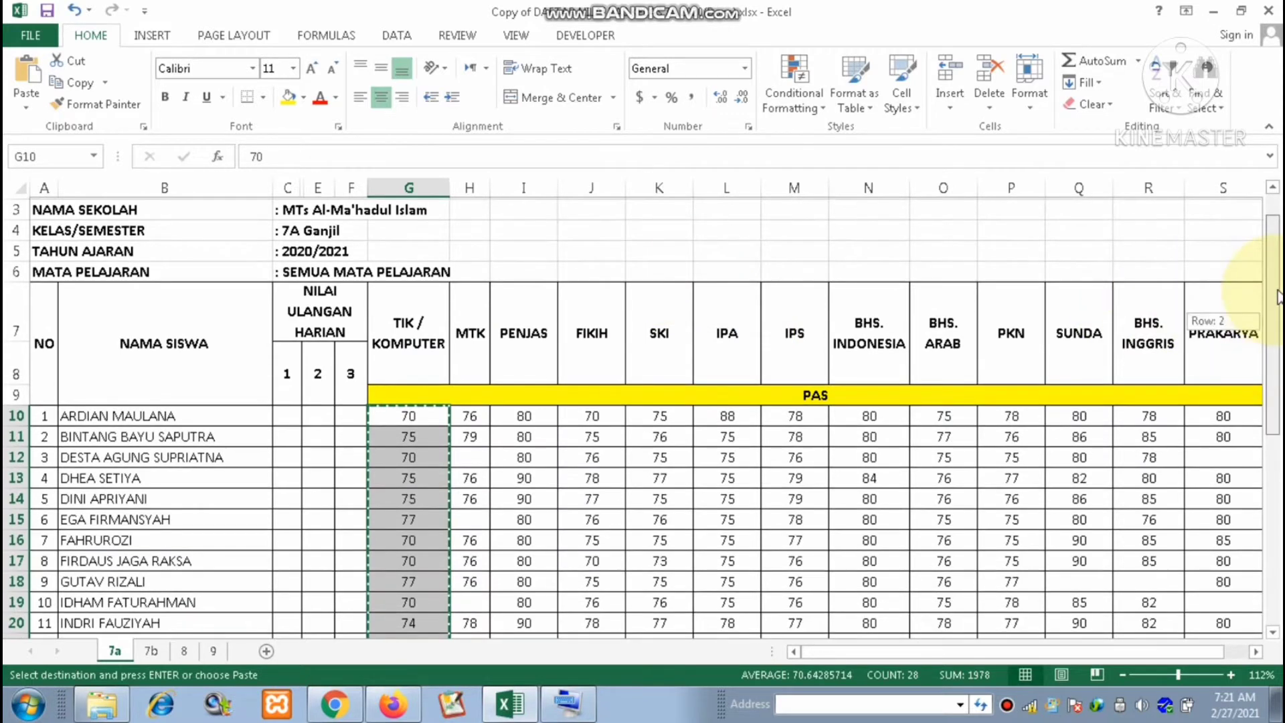
- Paste the TIK / KOMPUTER grades transposed into row 1, starting at J1
drag(1272, 330, 1220, 254)
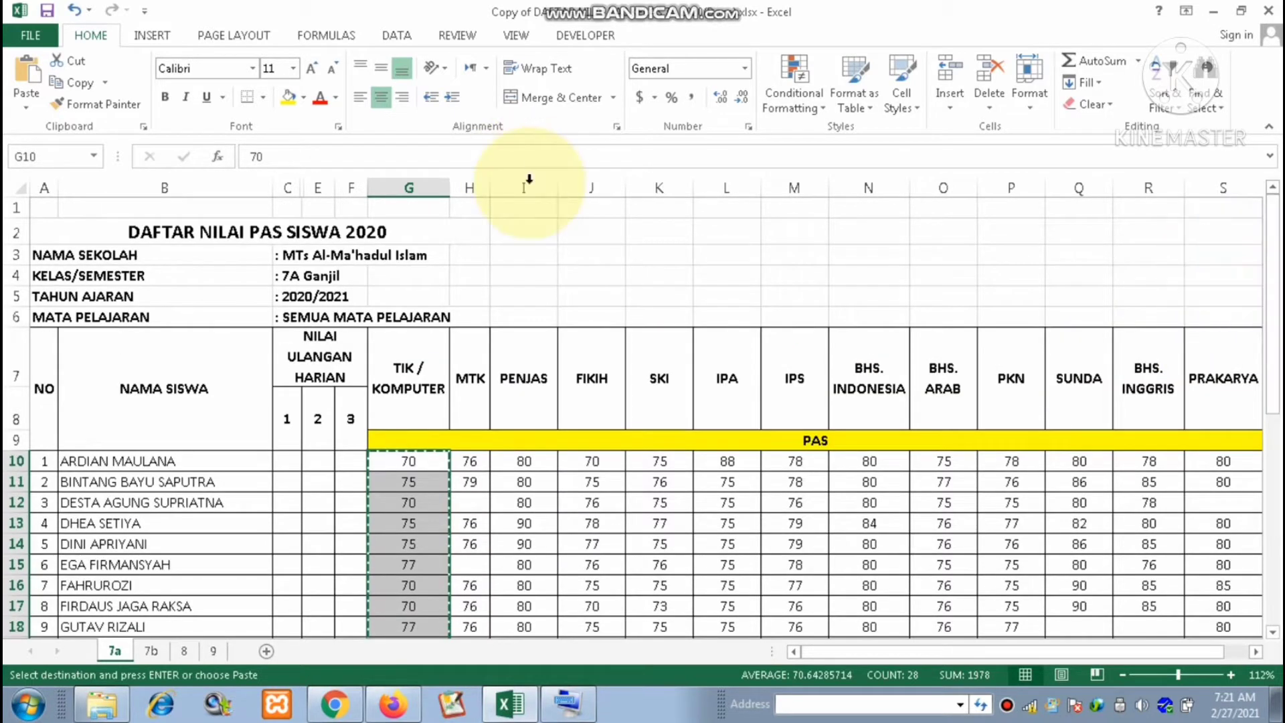
click(585, 204)
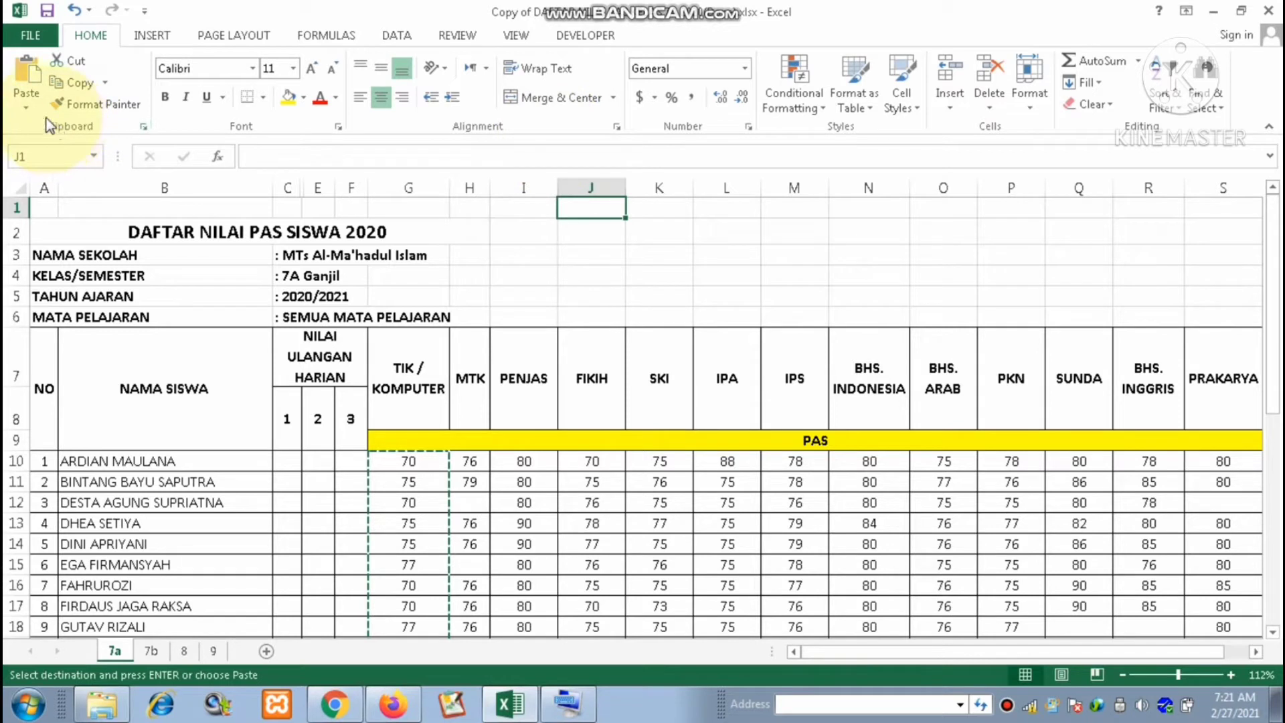
click(27, 111)
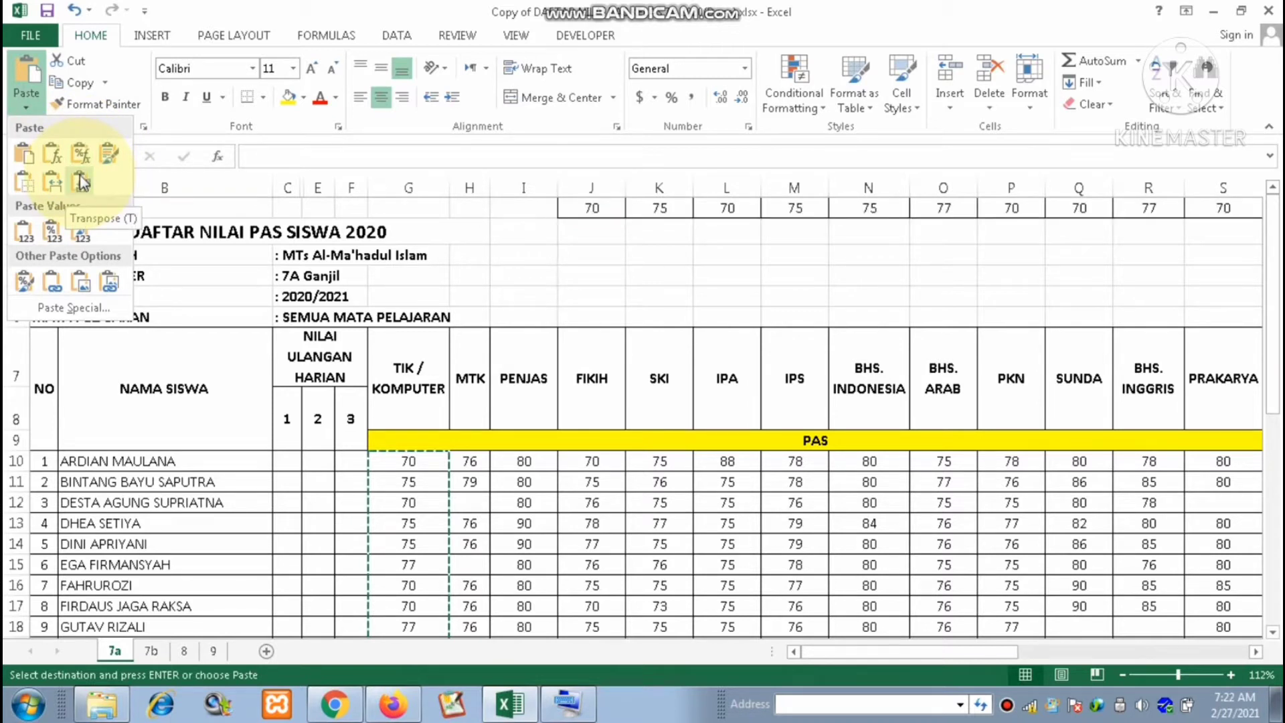
click(80, 178)
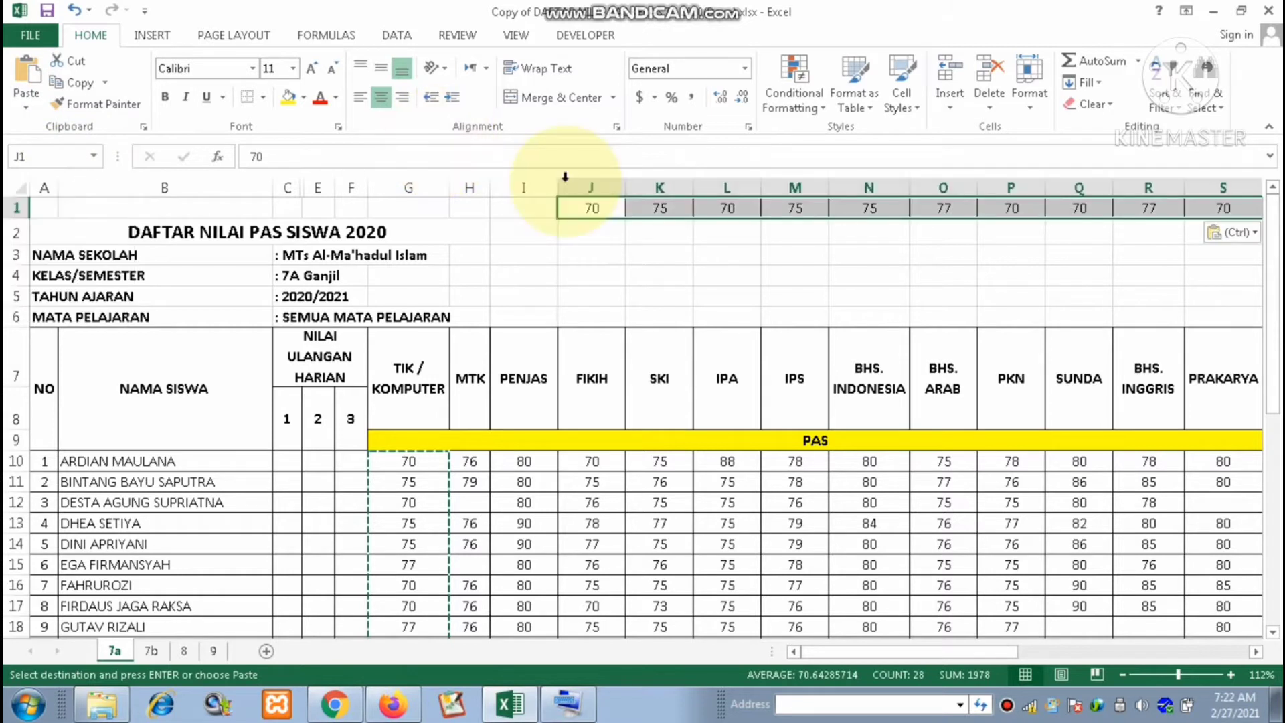
click(633, 249)
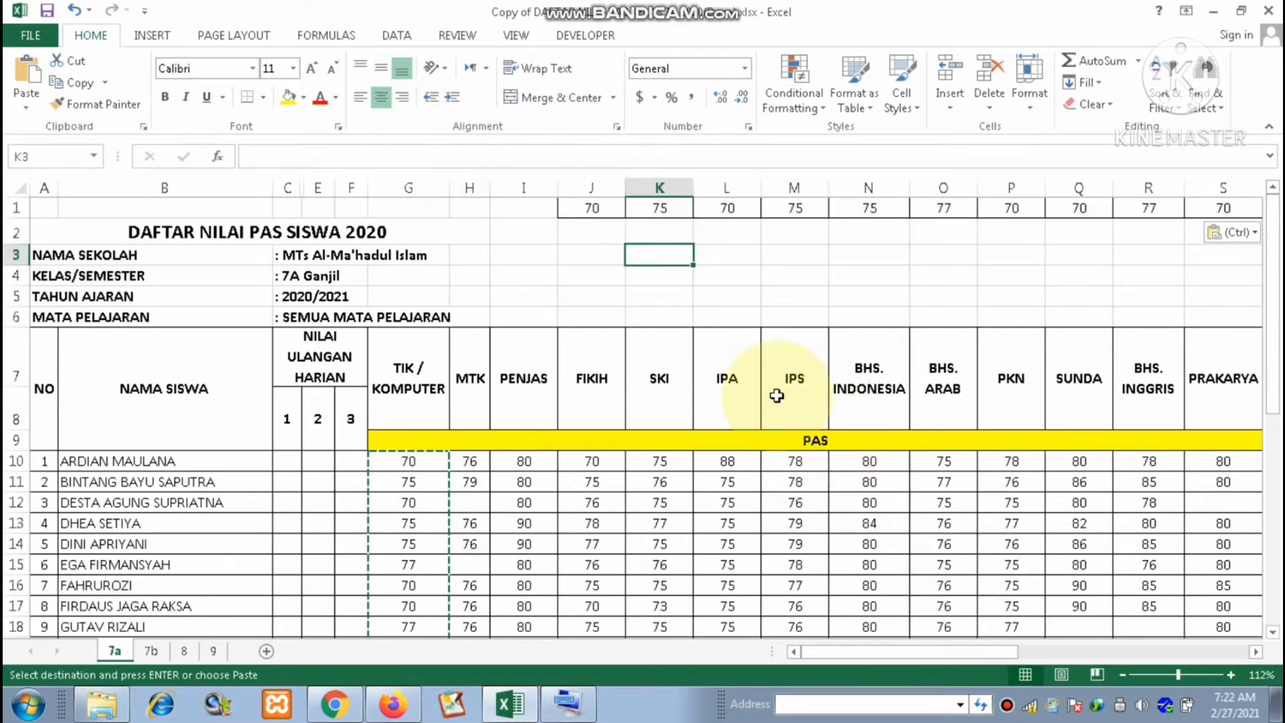
drag(593, 212, 1216, 208)
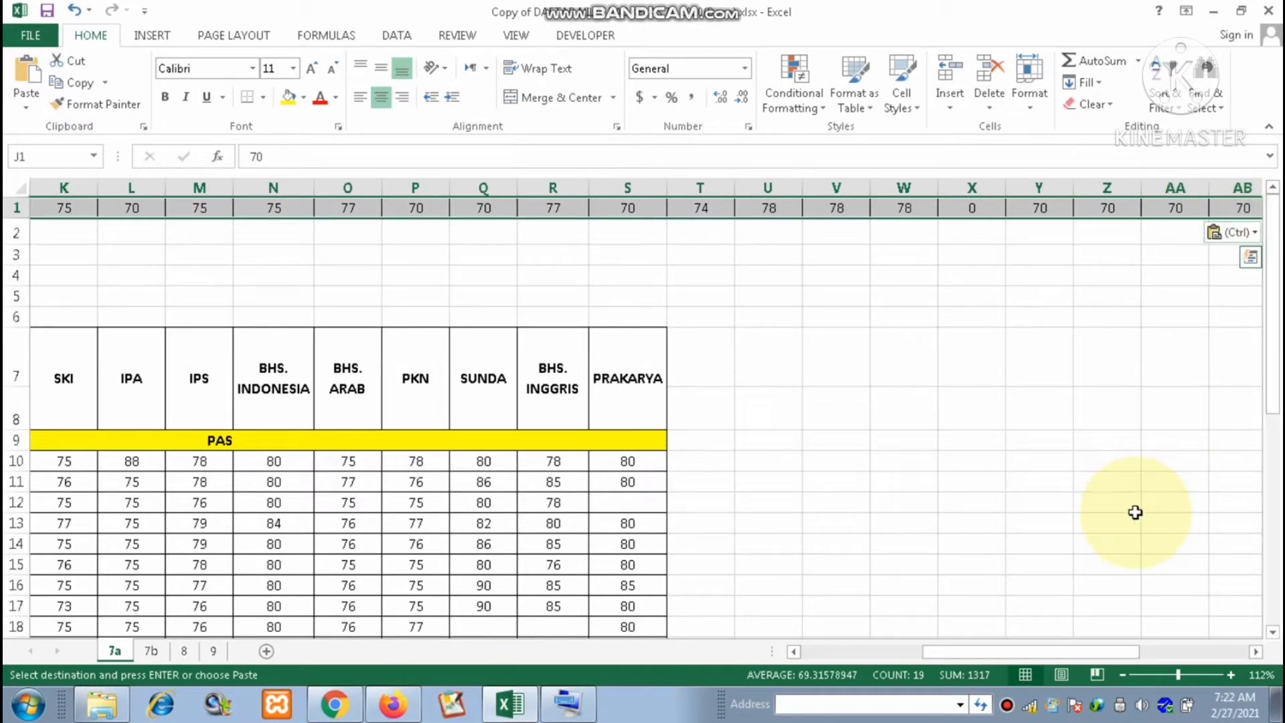
drag(1063, 649, 818, 653)
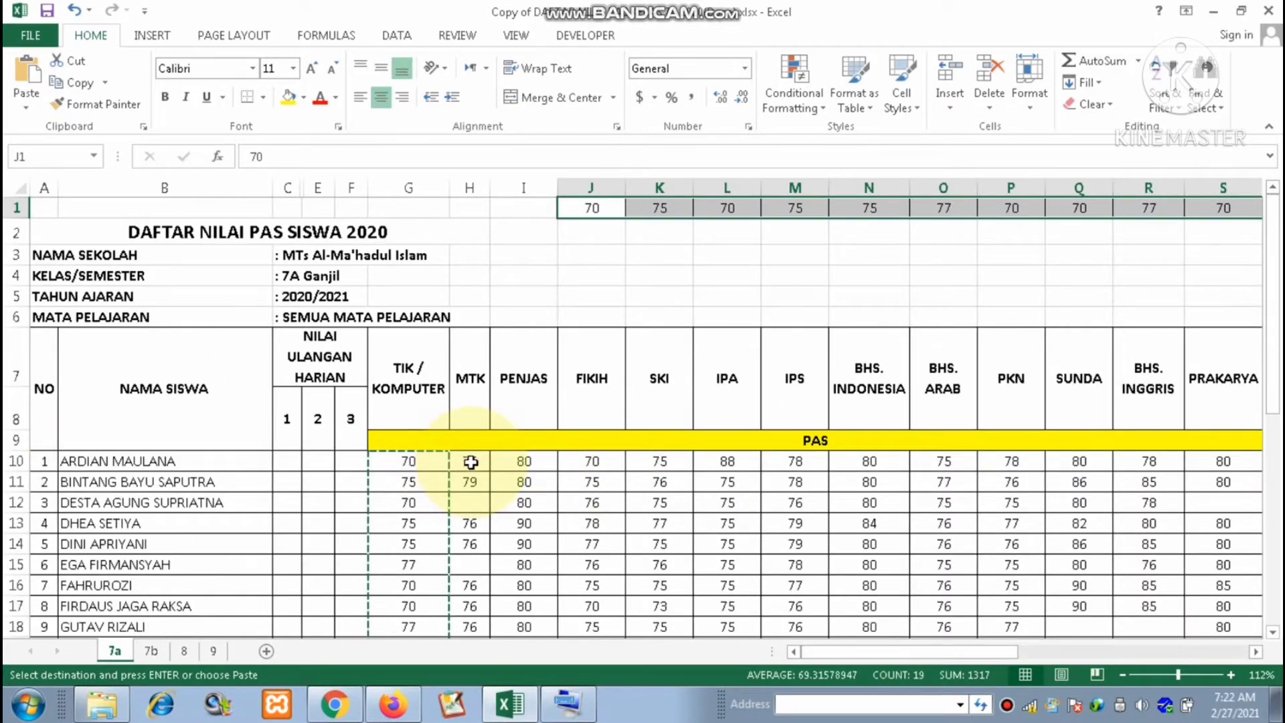
- Copy the MTK grades from column H
click(471, 462)
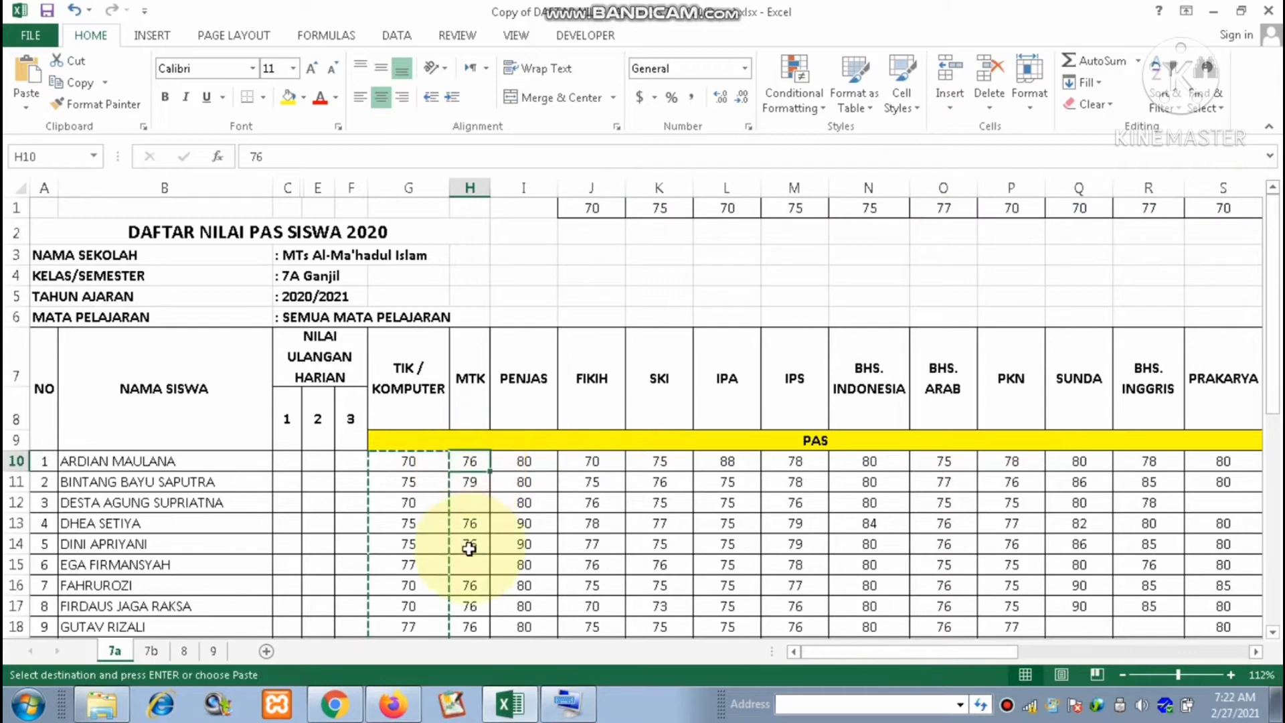
mouse_move(469, 547)
mouse_down()
mouse_move(465, 661)
mouse_move(472, 529)
mouse_up()
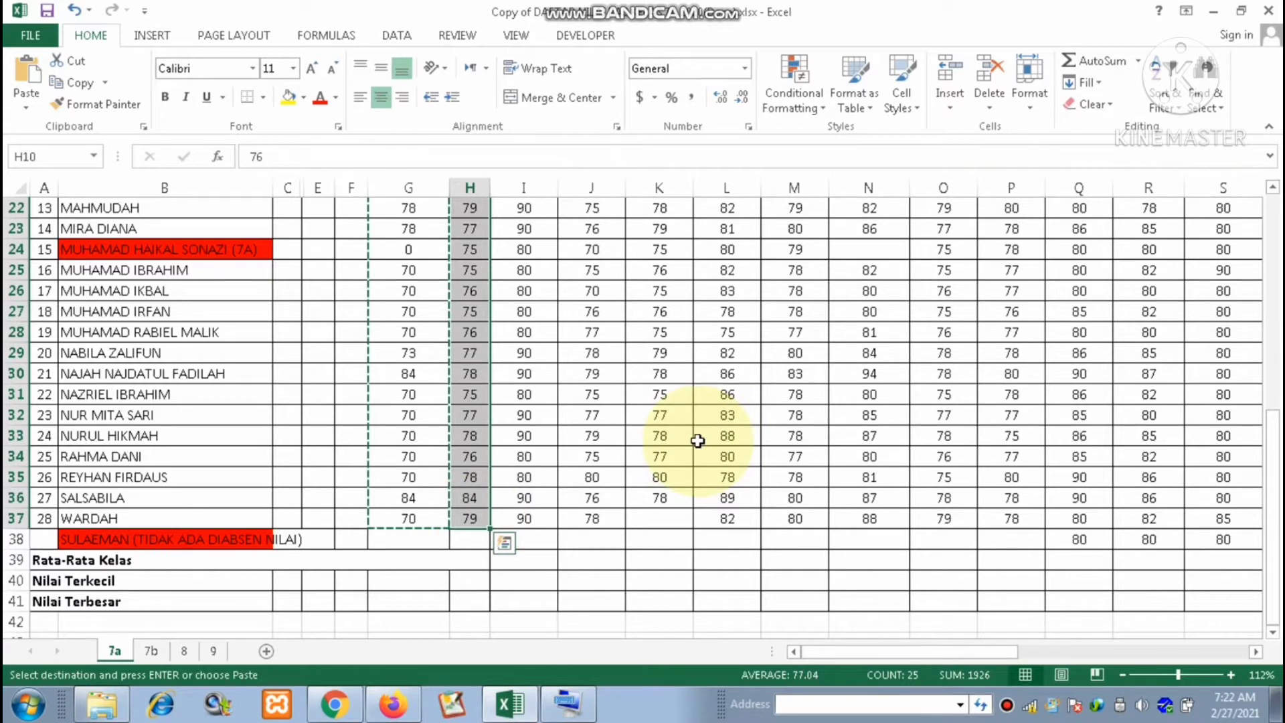
key(ctrl+c)
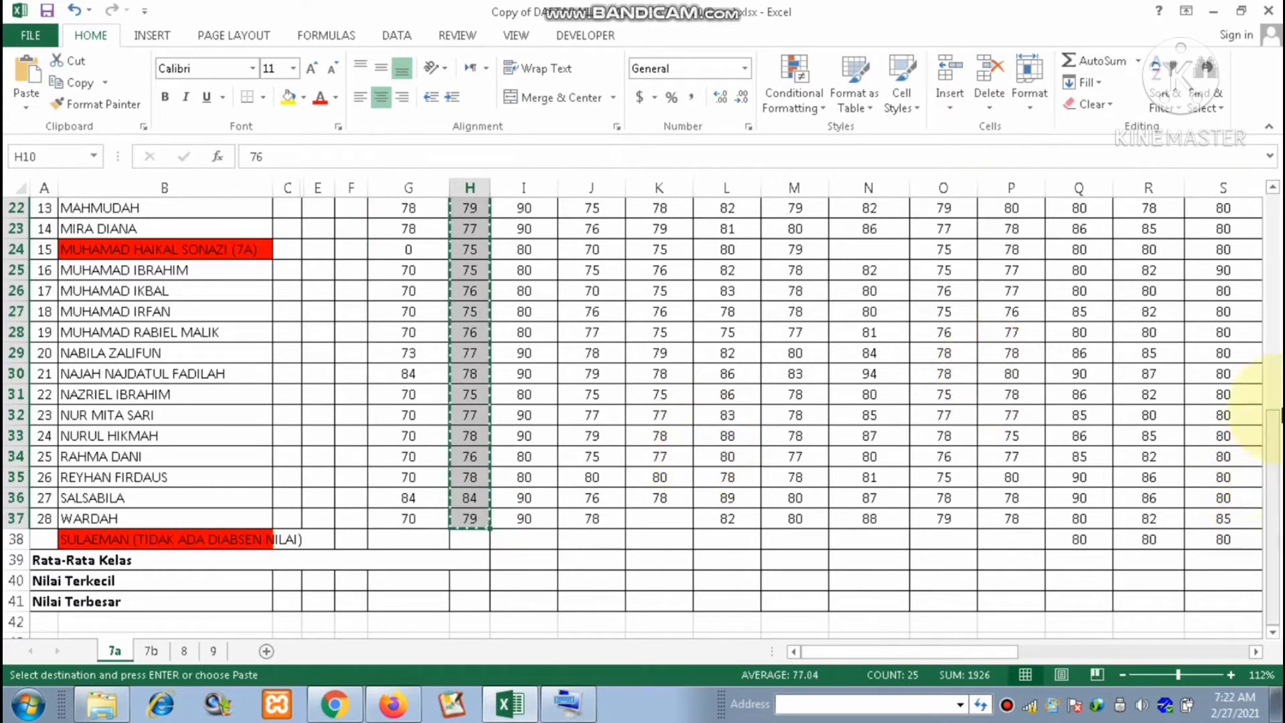
- Paste the MTK grades transposed across row 2, starting at J2
drag(1273, 415, 1273, 194)
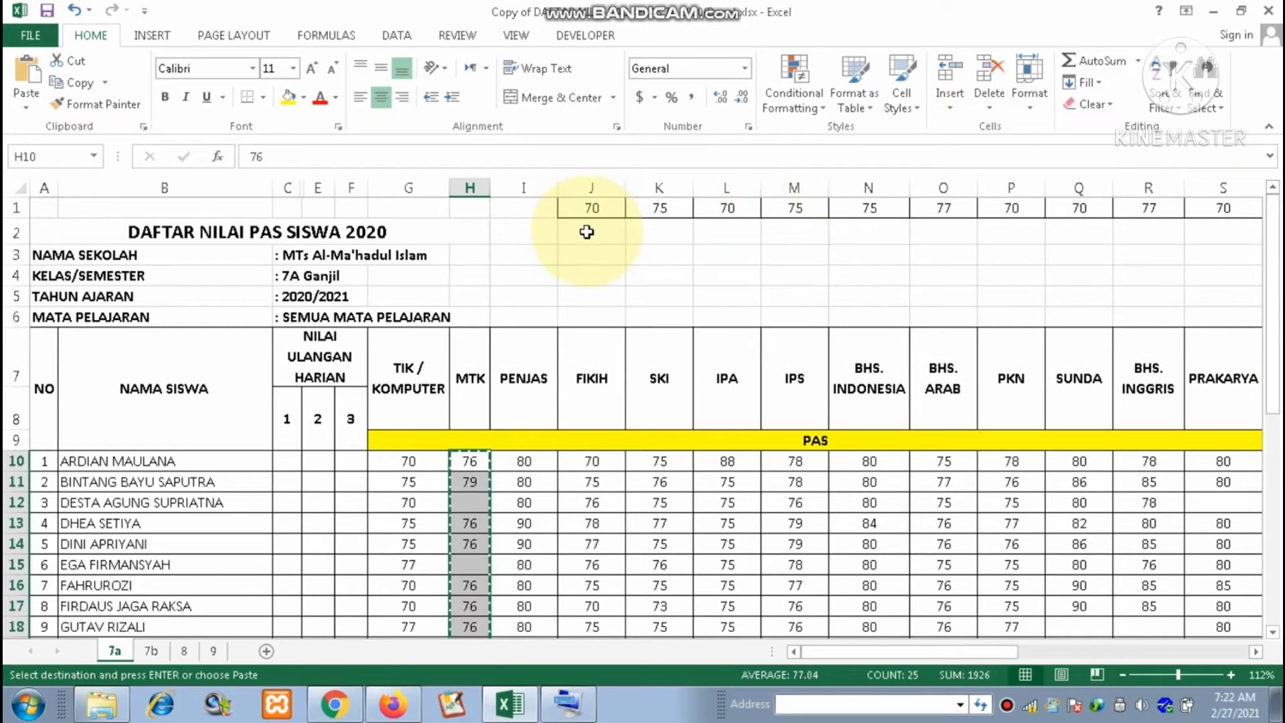
click(586, 232)
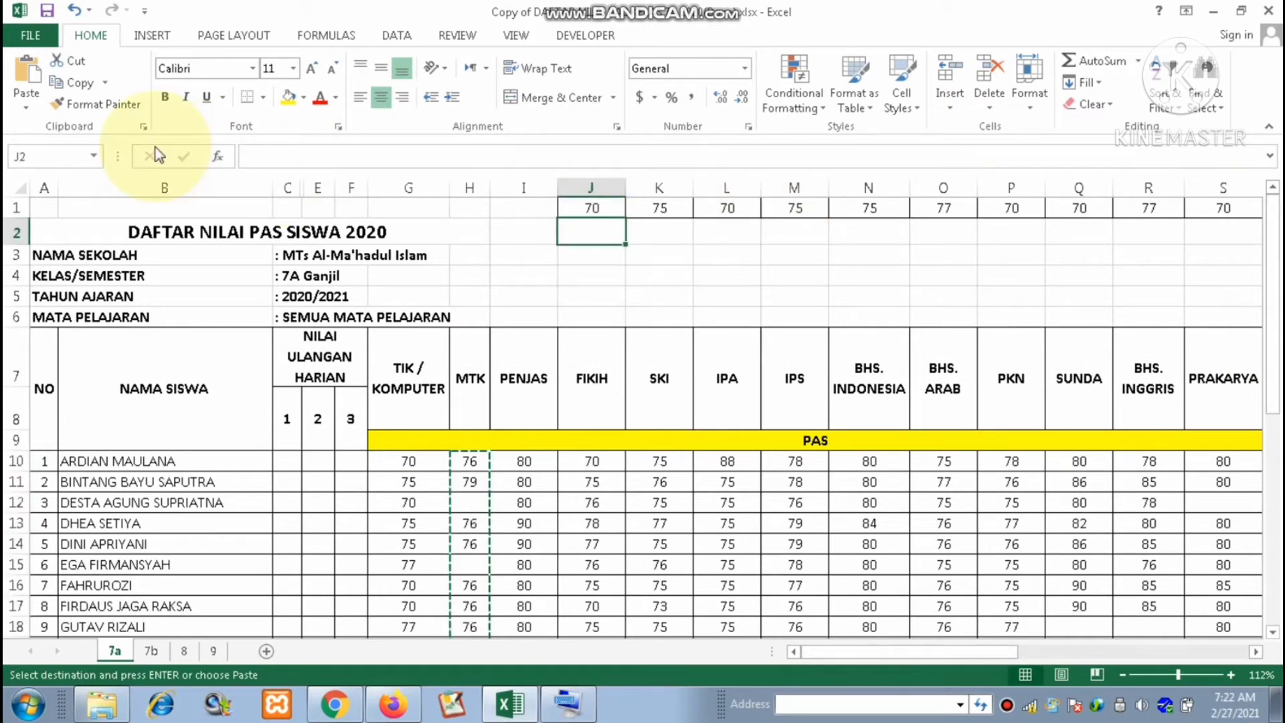
click(29, 107)
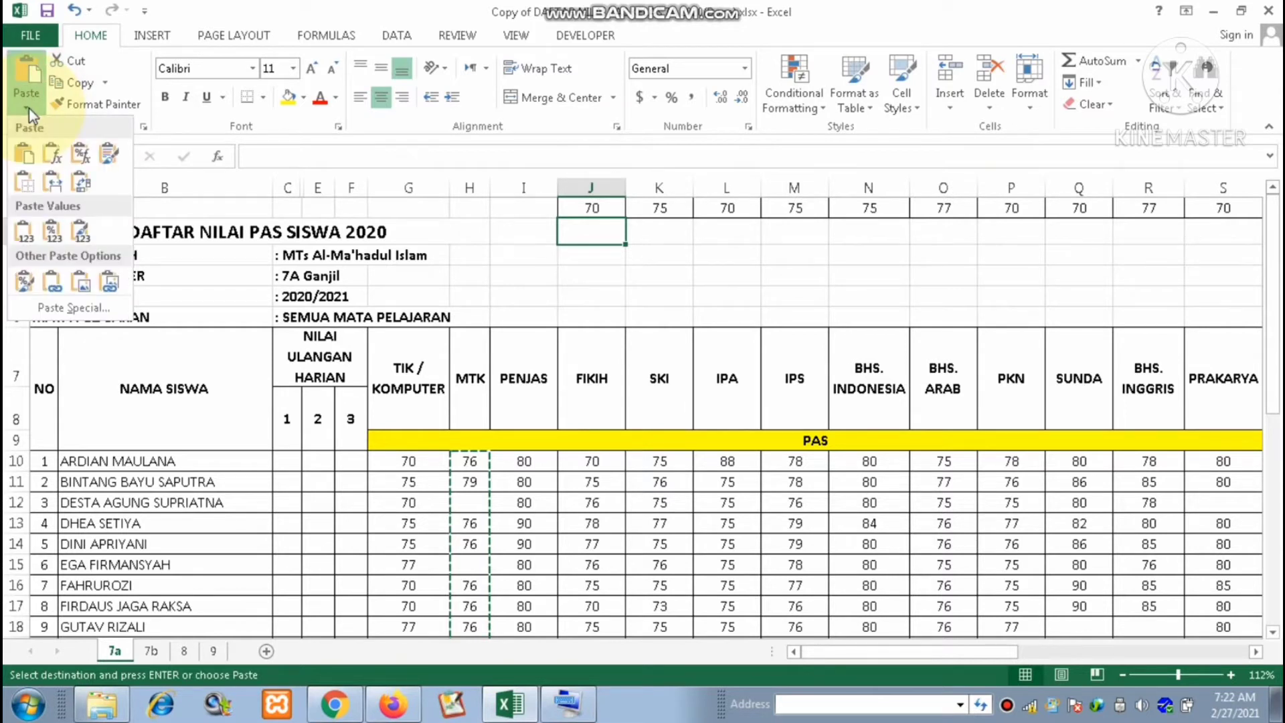
click(81, 191)
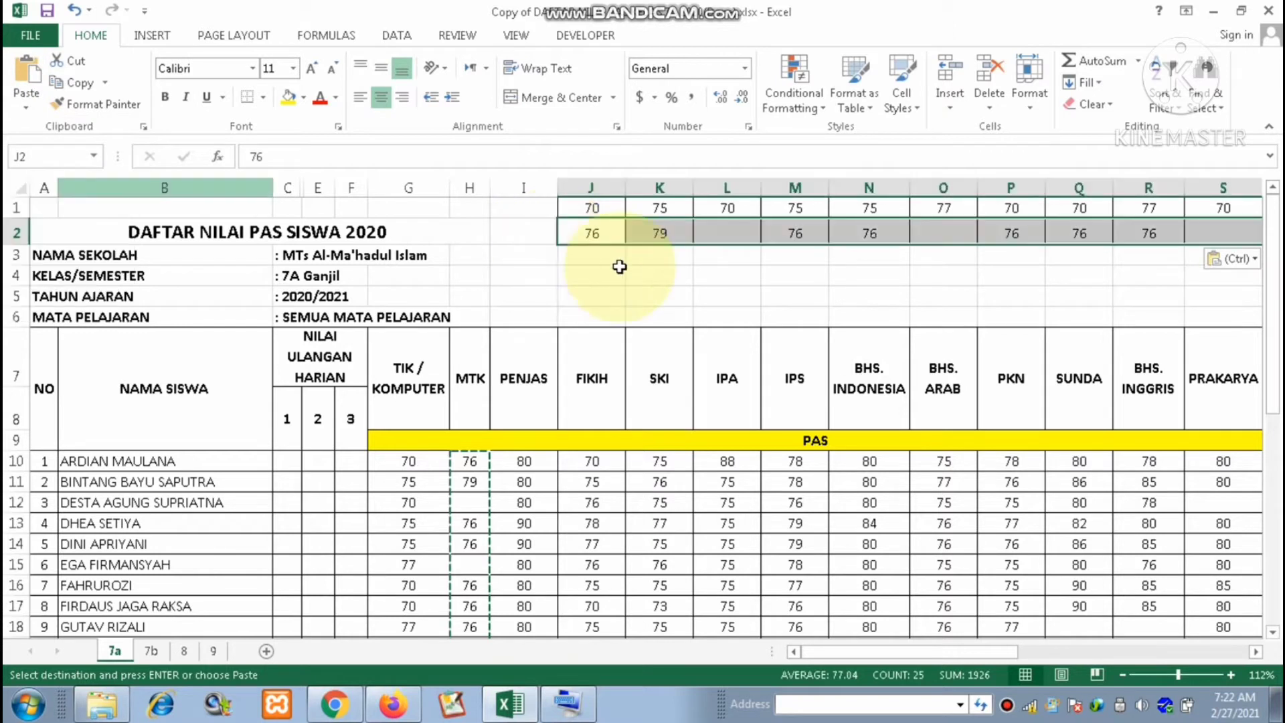
- Copy the PENJAS grades from column I
click(673, 277)
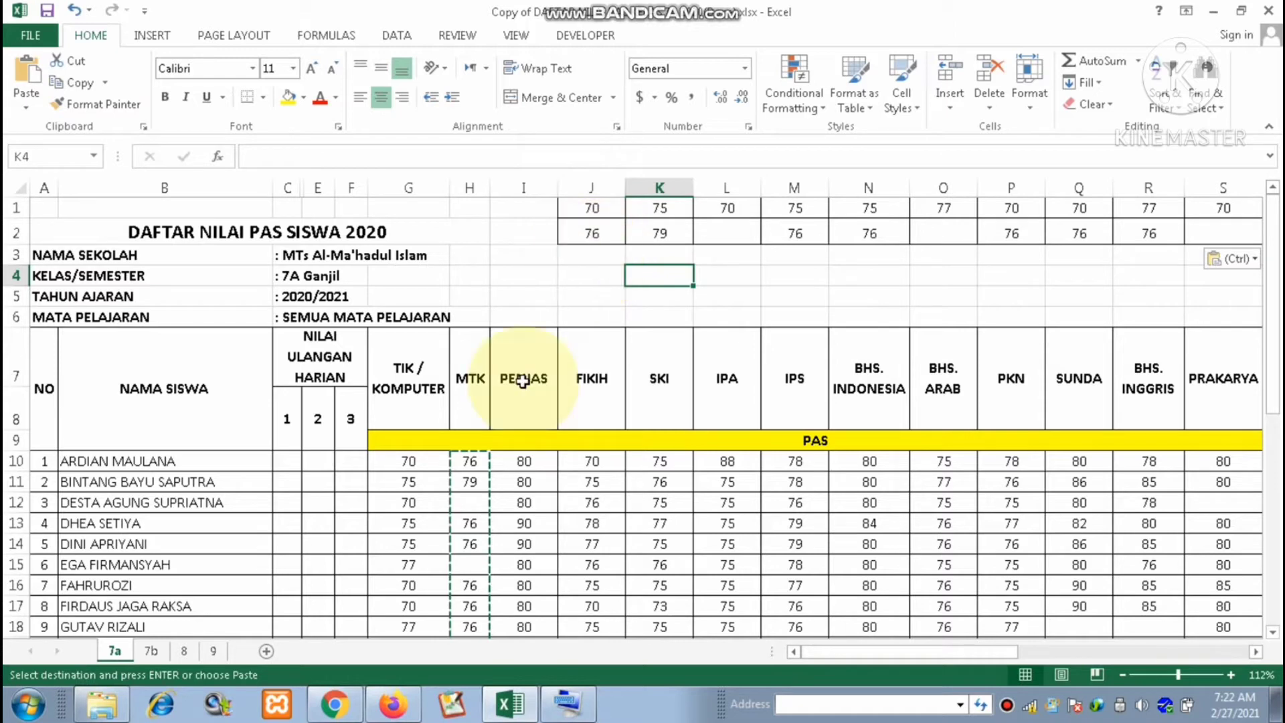
mouse_move(526, 461)
mouse_down()
mouse_move(521, 652)
mouse_move(521, 535)
mouse_up()
key(ctrl+c)
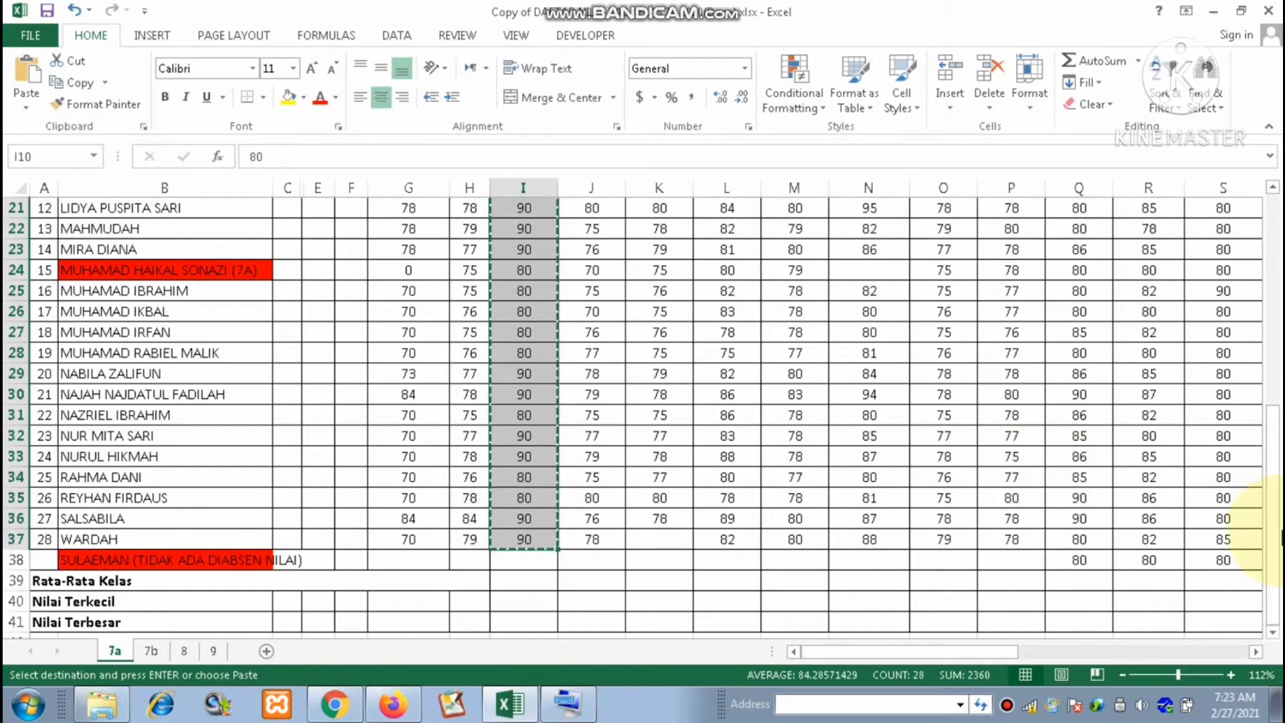
- Paste the PENJAS grades transposed across row 3, starting at J3
drag(1281, 535, 1281, 315)
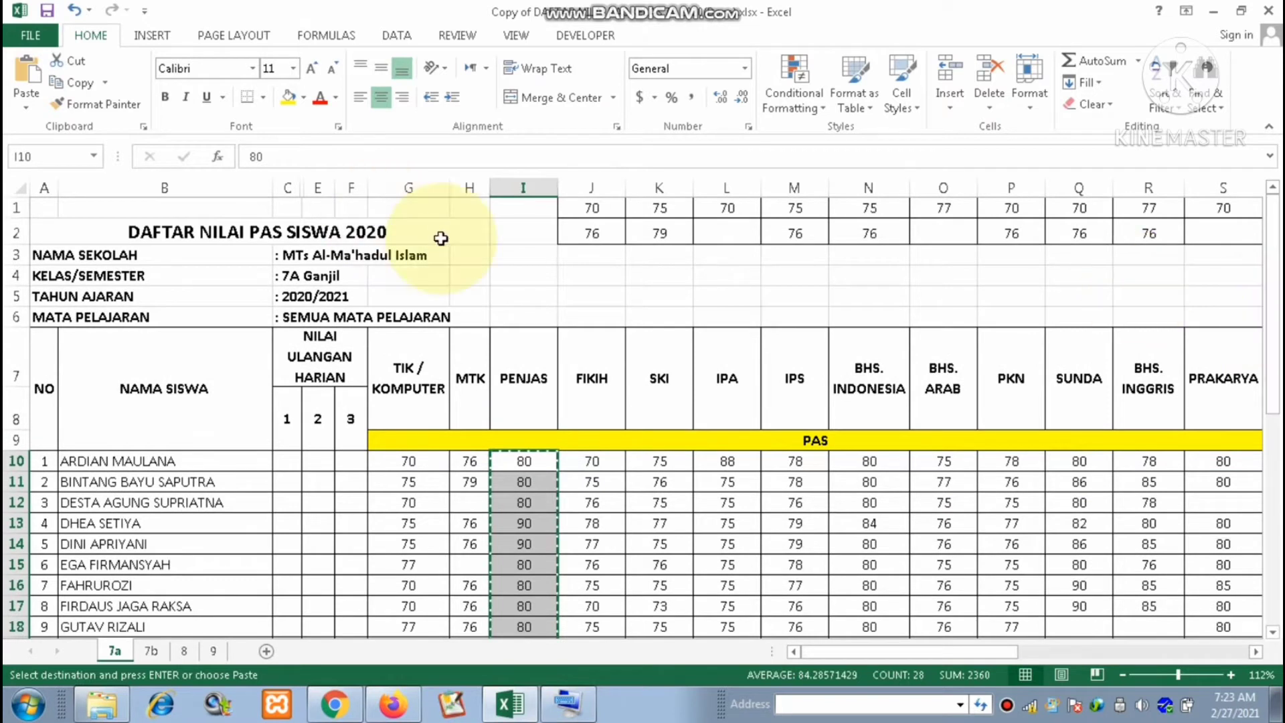
click(576, 253)
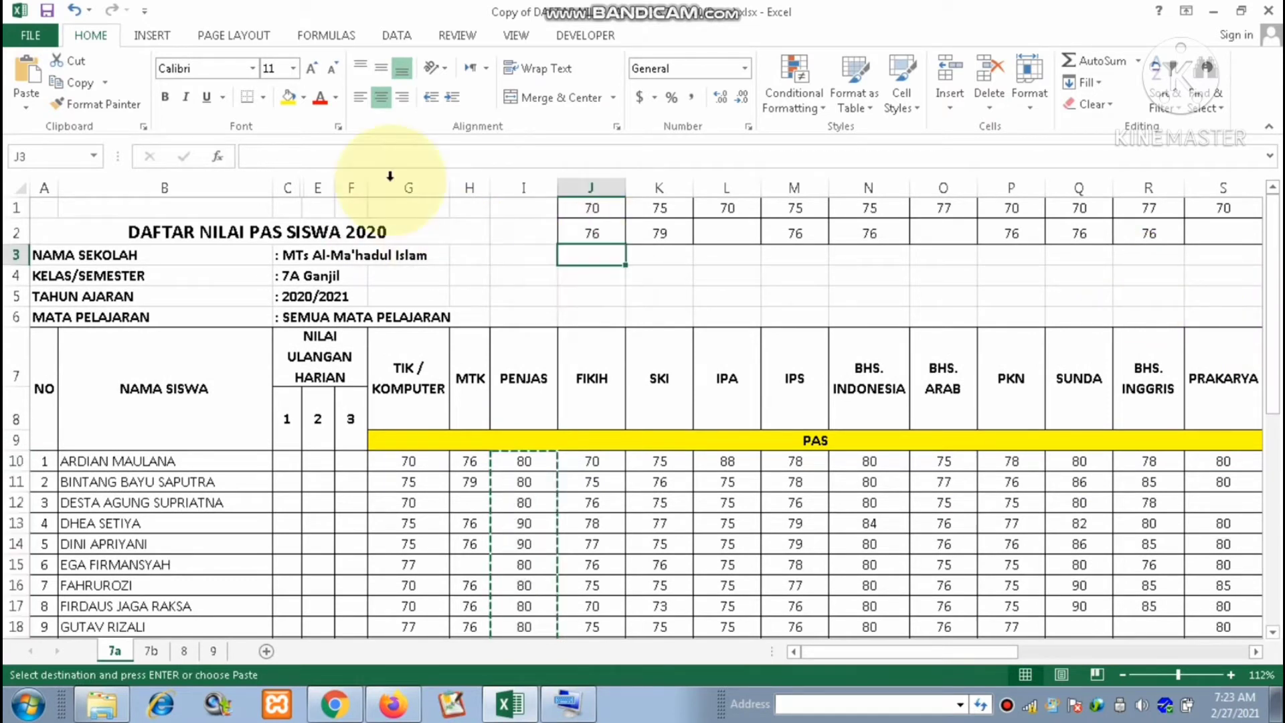
click(28, 107)
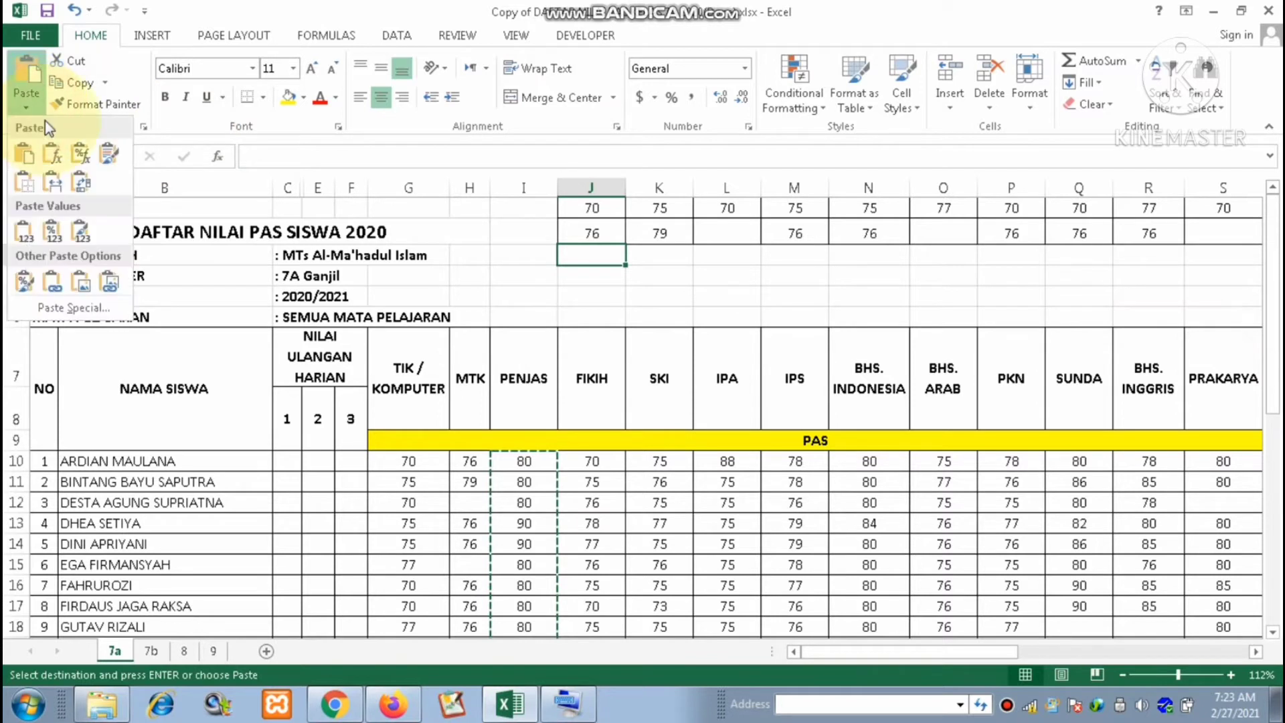
click(84, 183)
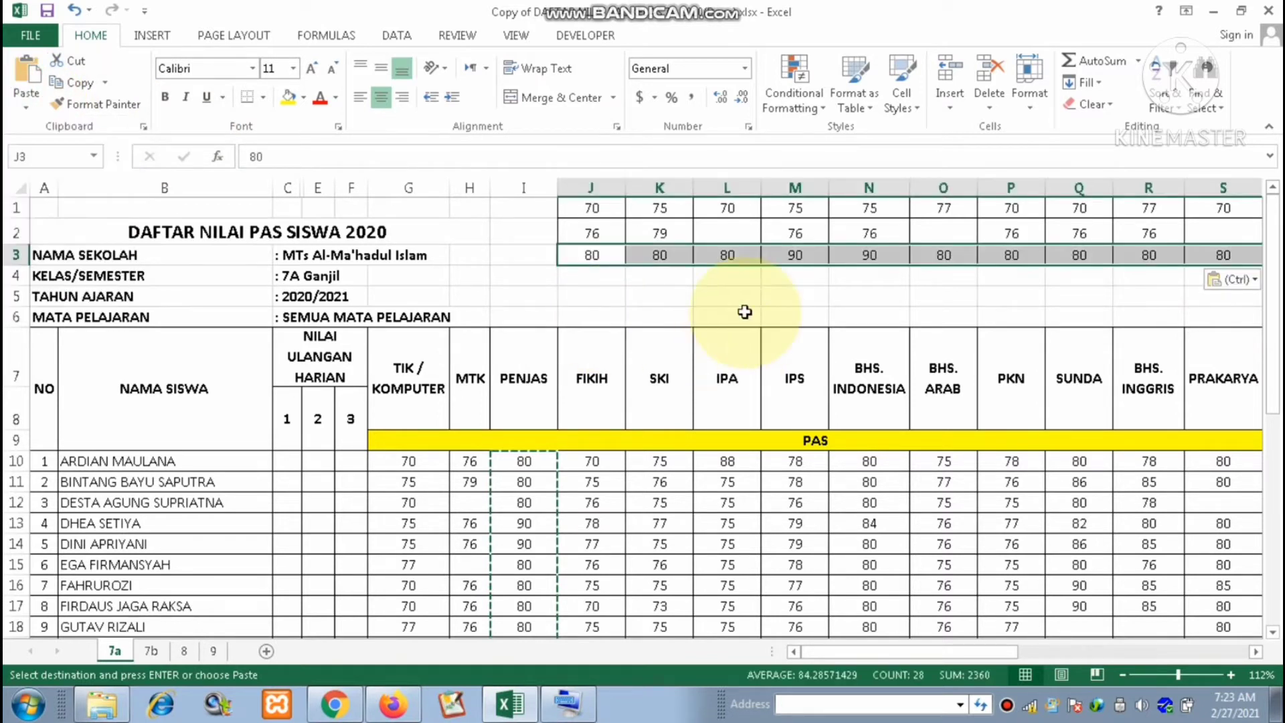
click(698, 292)
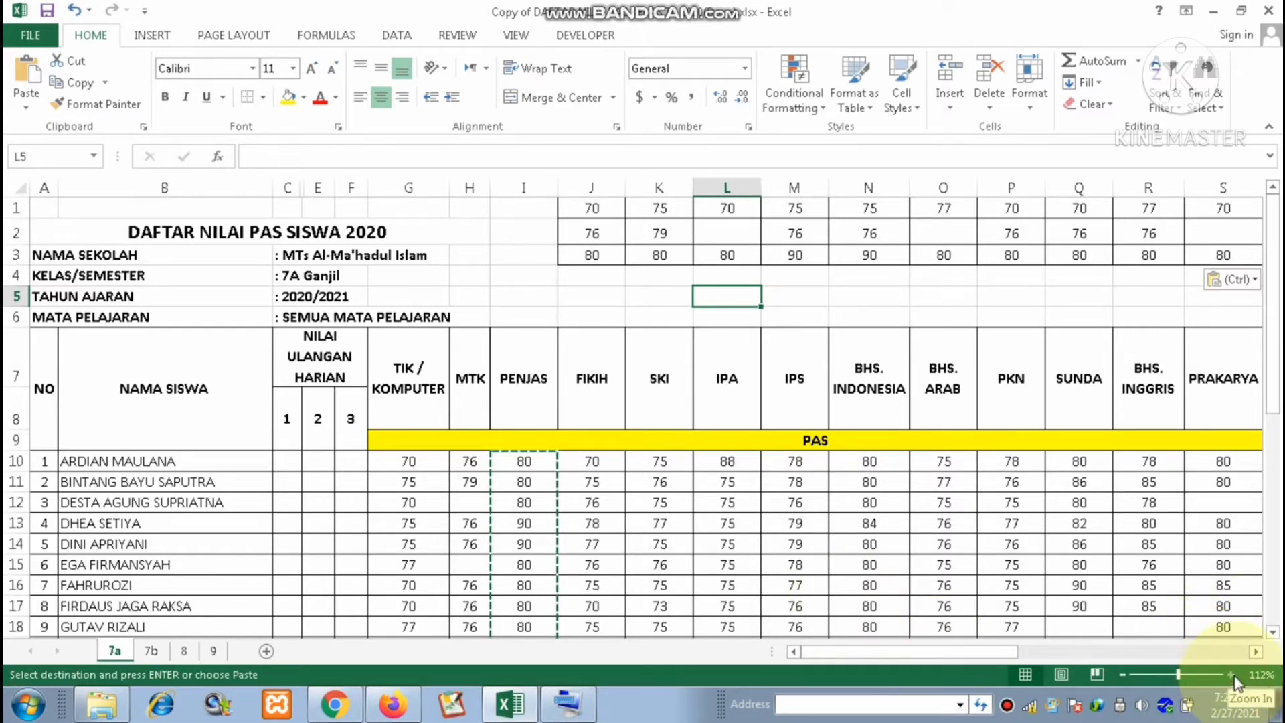
- Zoom the sheet to 140% and return to the top to view rows 1–3
click(1230, 675)
click(1230, 674)
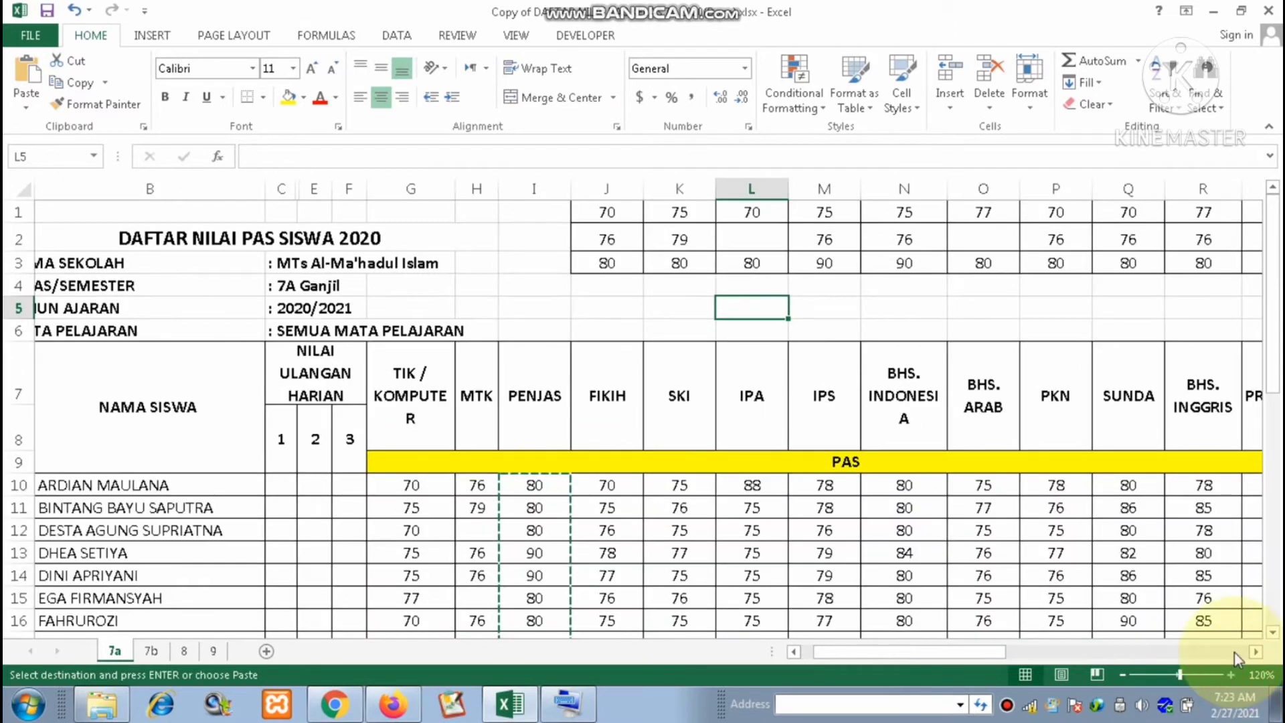
click(1230, 674)
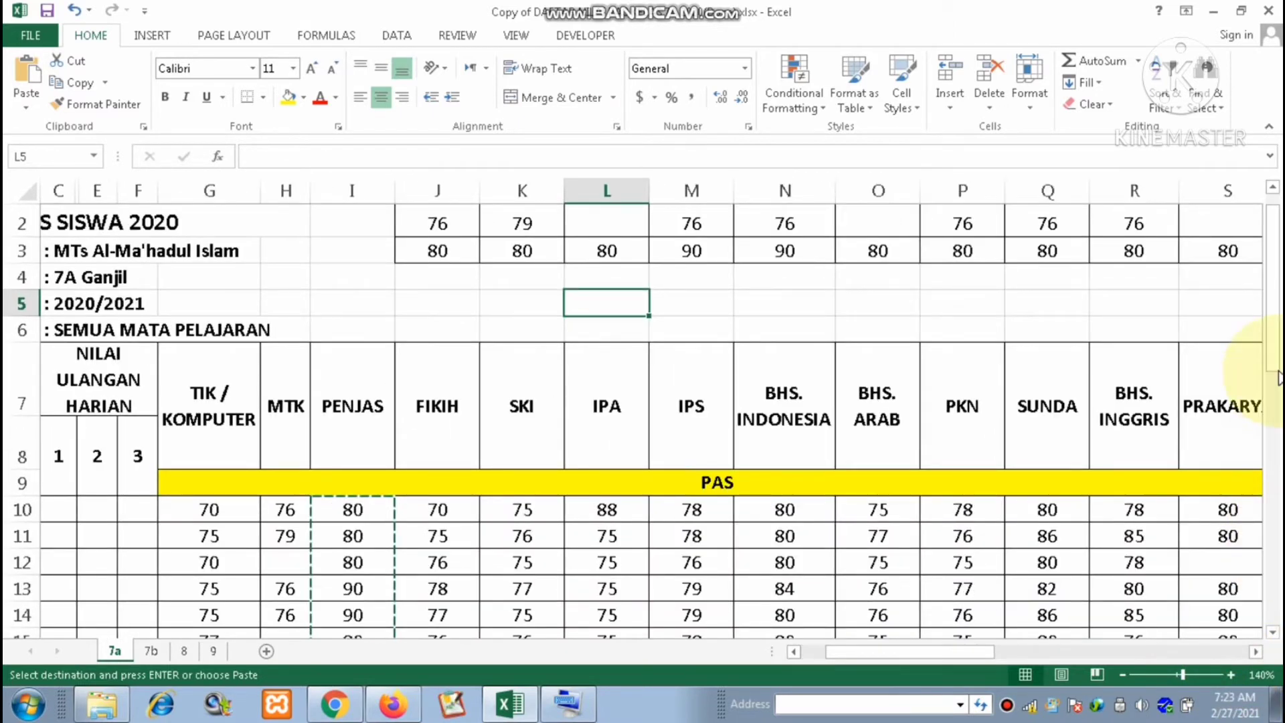
drag(1278, 379, 1277, 305)
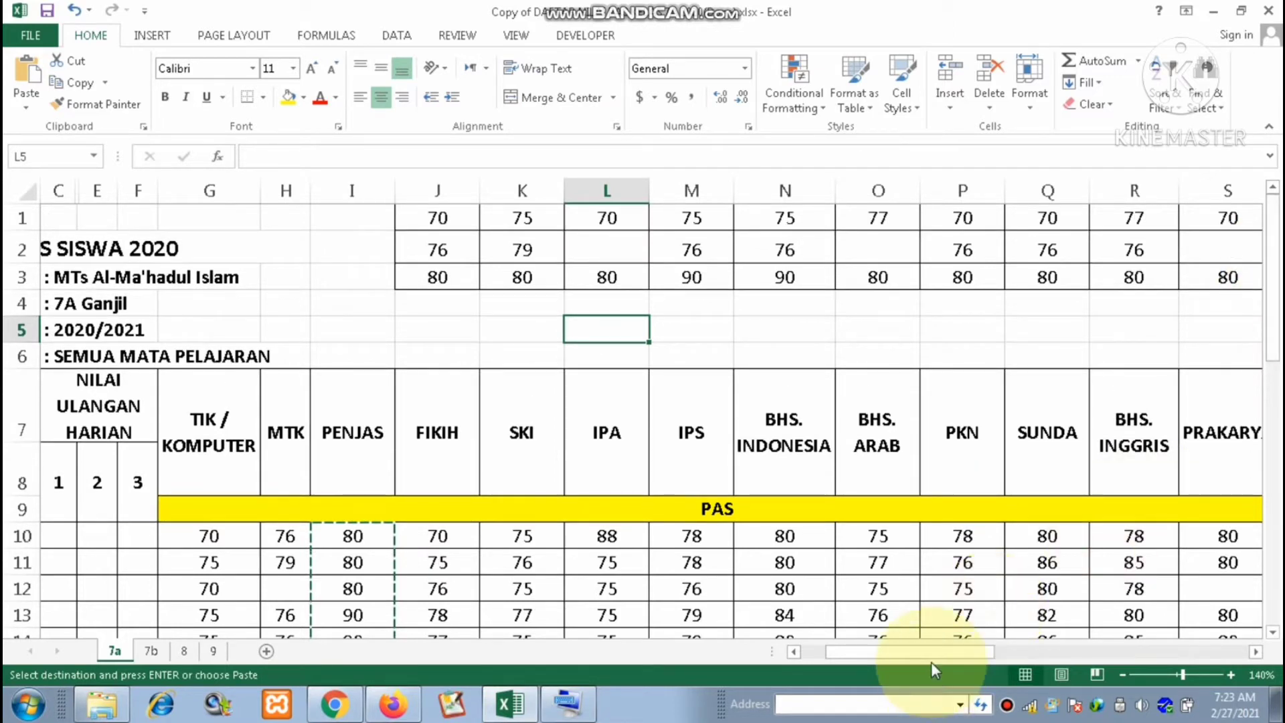
drag(915, 652, 890, 654)
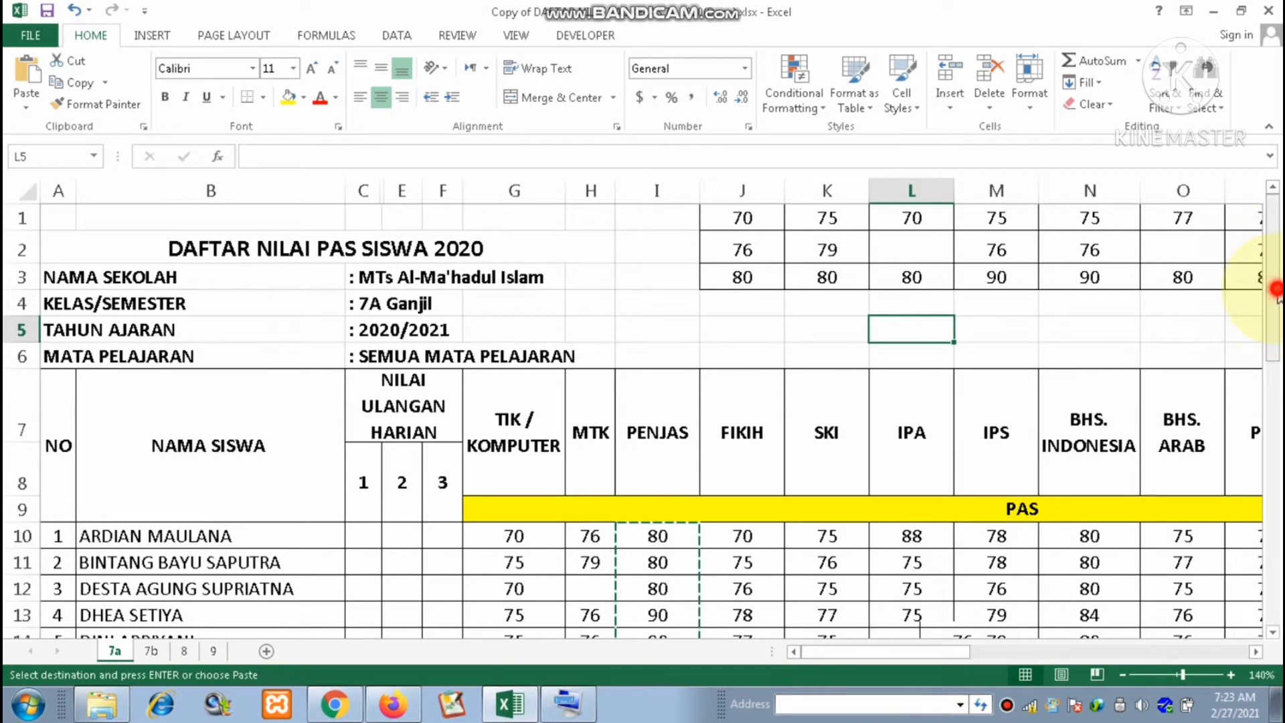
mouse_move(1277, 289)
mouse_down()
mouse_move(1278, 400)
mouse_move(1278, 230)
mouse_up()
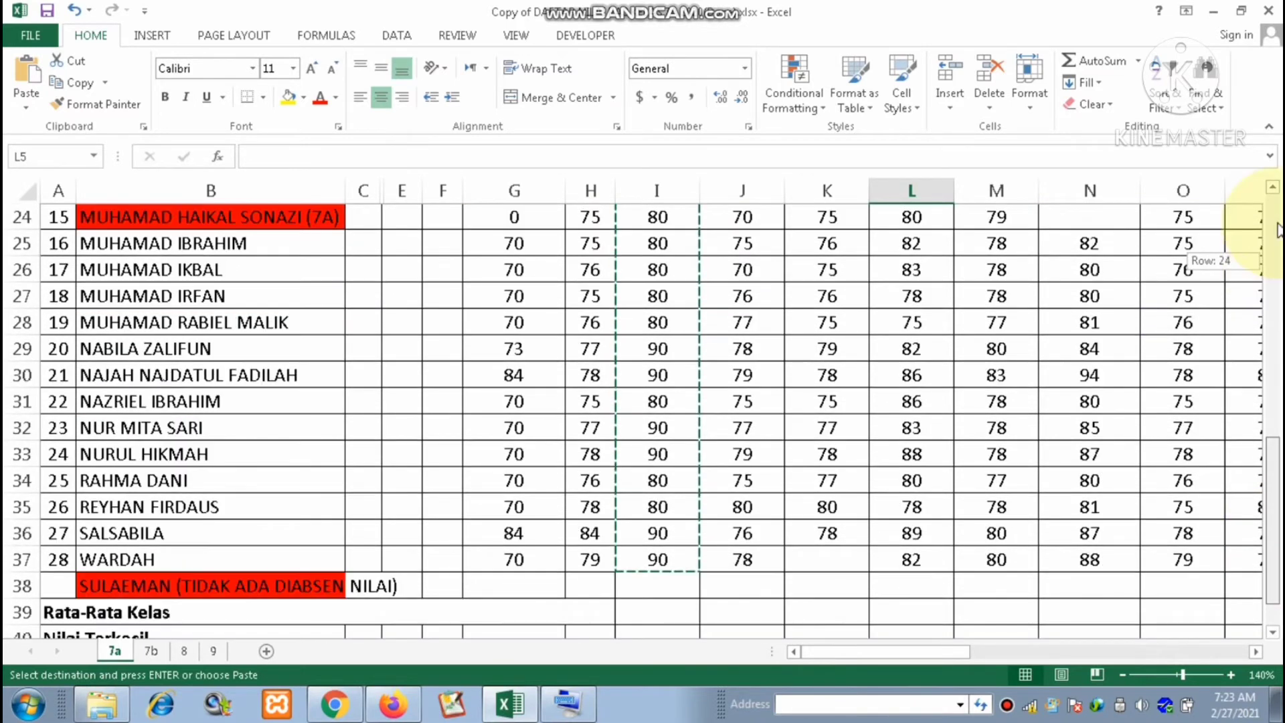
scroll(1136, 347, up, 6)
scroll(1136, 347, up, 2)
scroll(1133, 356, up, 1)
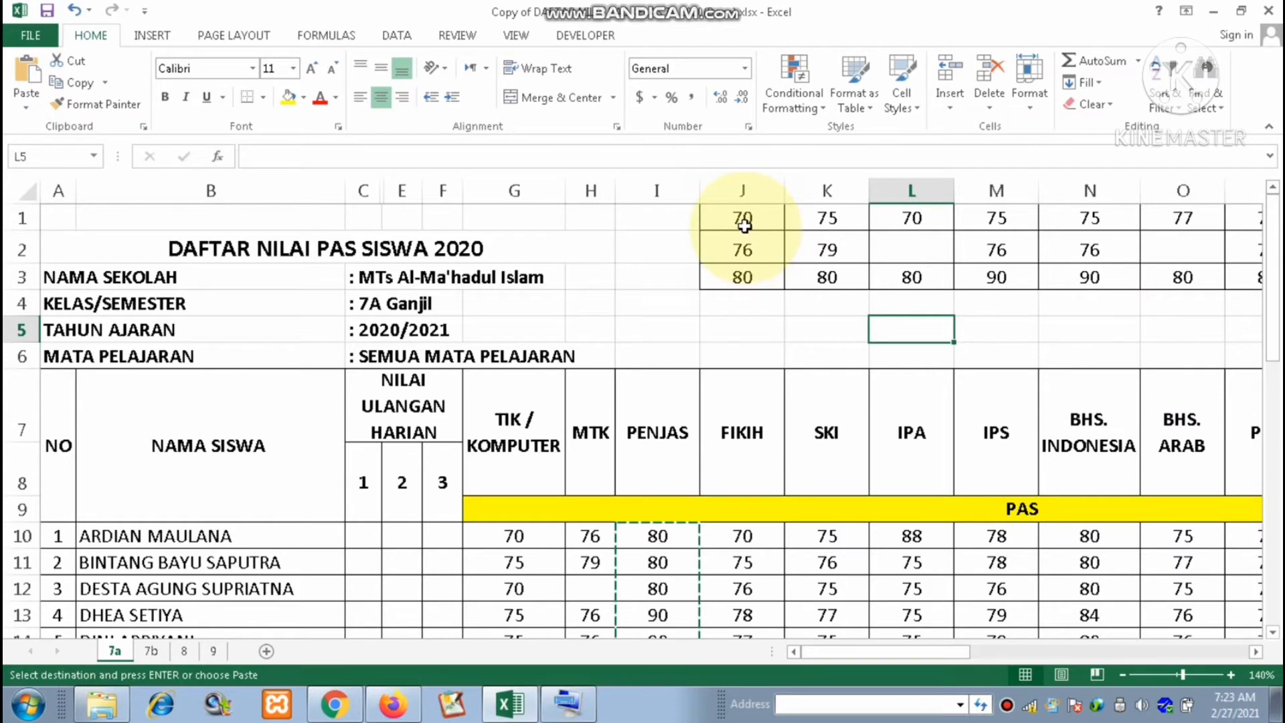
- Copy the row-1 TIK / KOMPUTER grades J1:AK1 and select T10 as the destination
mouse_move(739, 220)
mouse_down()
mouse_move(1259, 221)
mouse_move(1067, 231)
mouse_up()
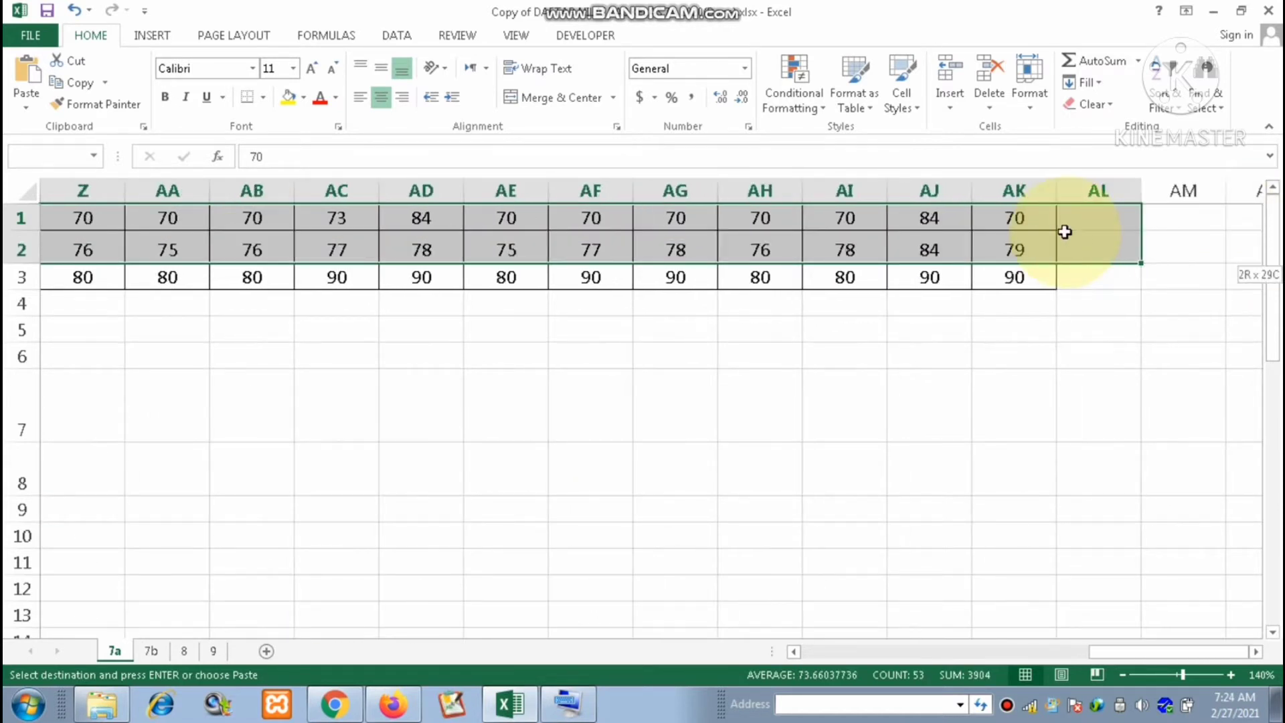
drag(1067, 231, 1037, 221)
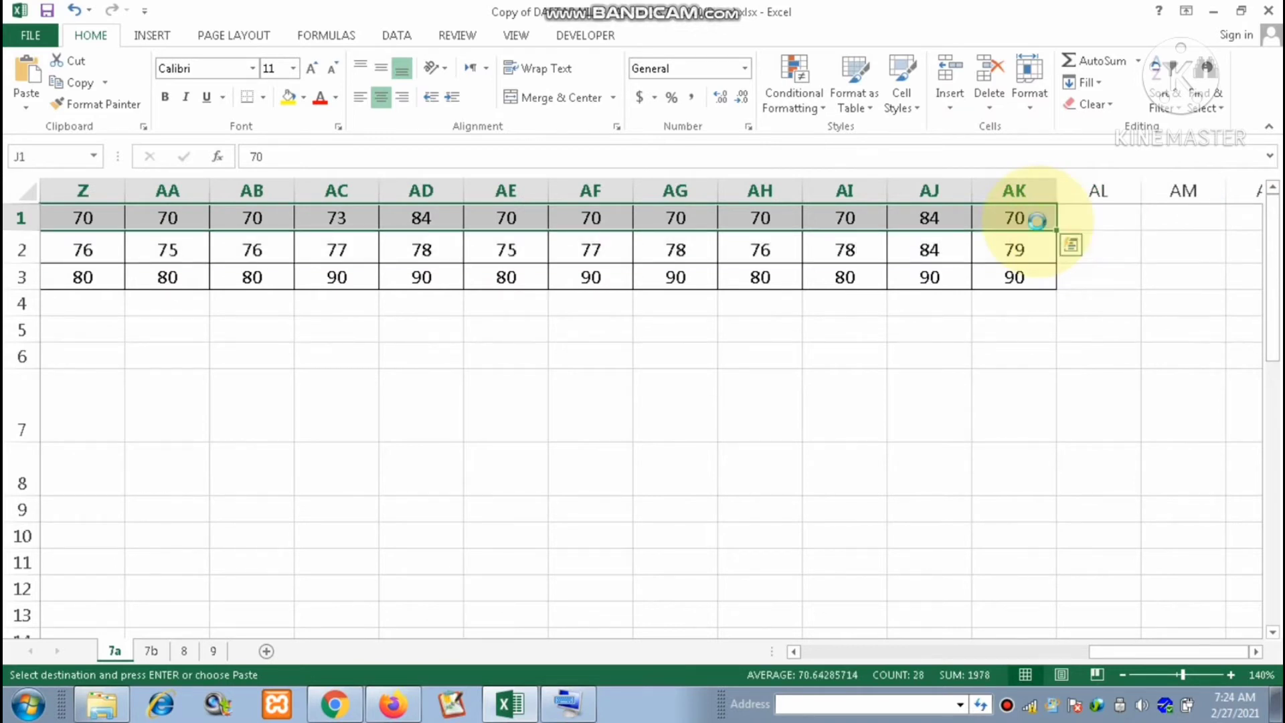
key(ctrl+c)
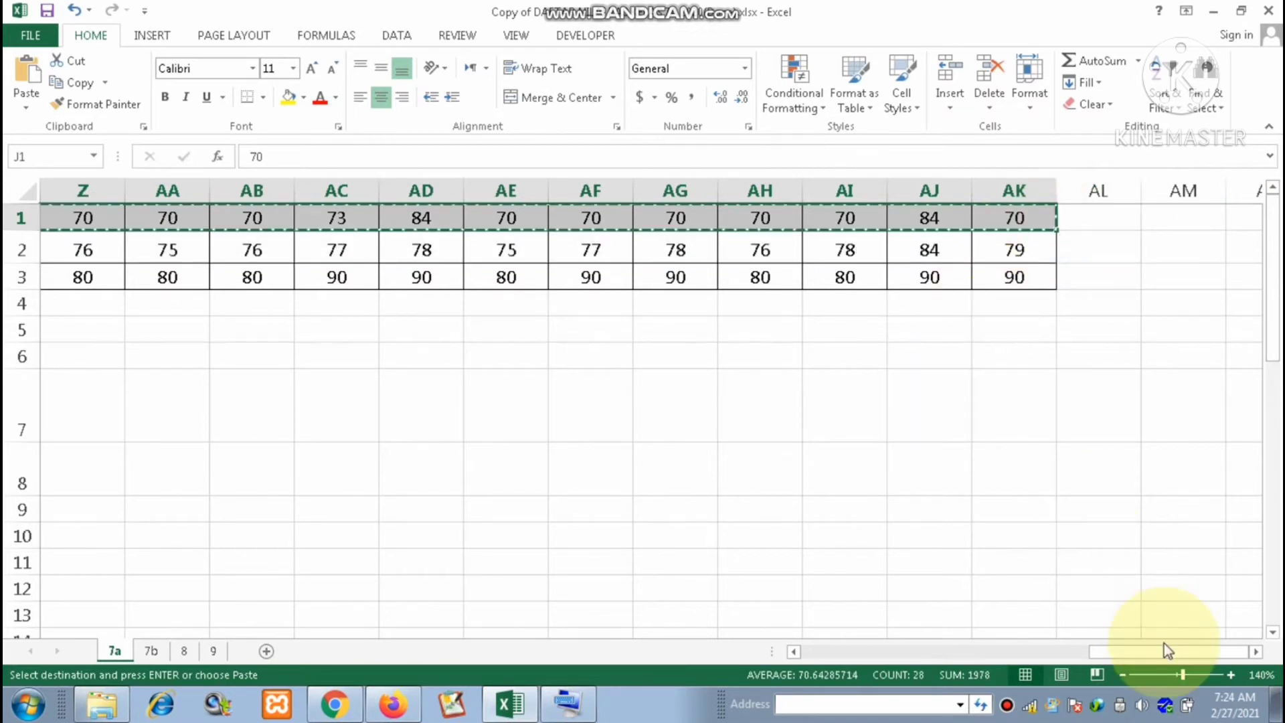
drag(1048, 647, 1011, 646)
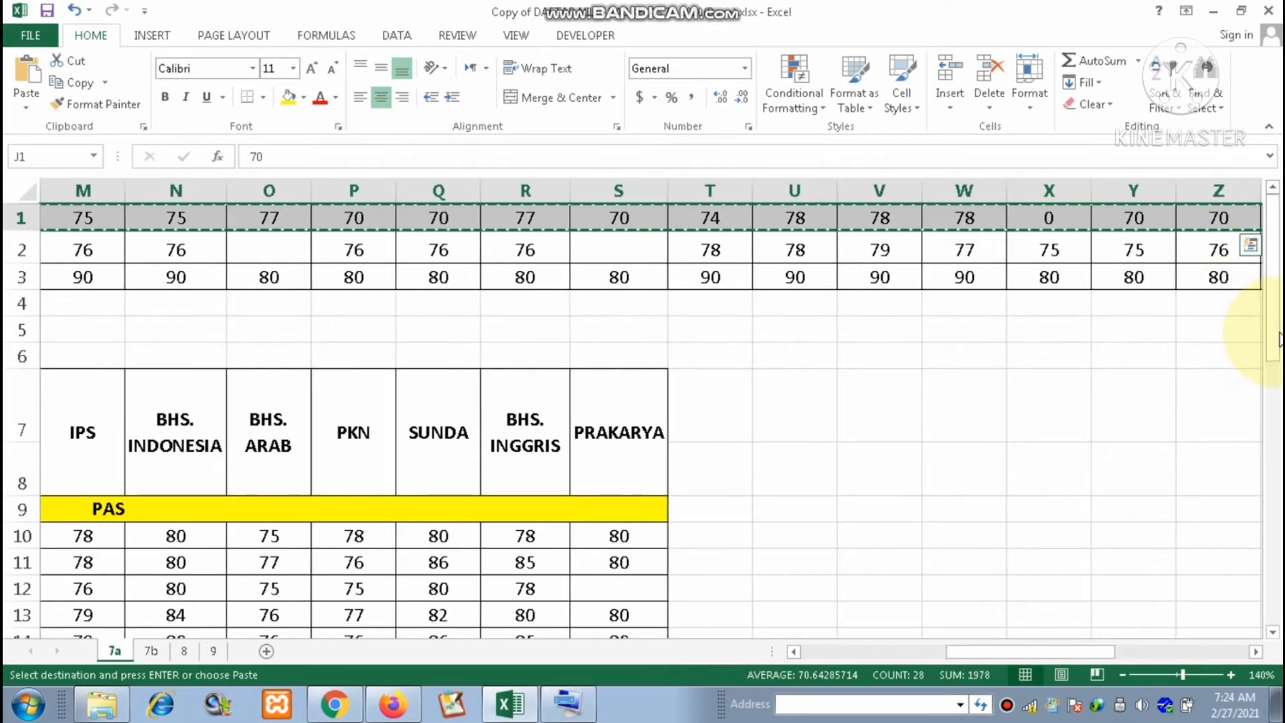
drag(1274, 338, 1277, 358)
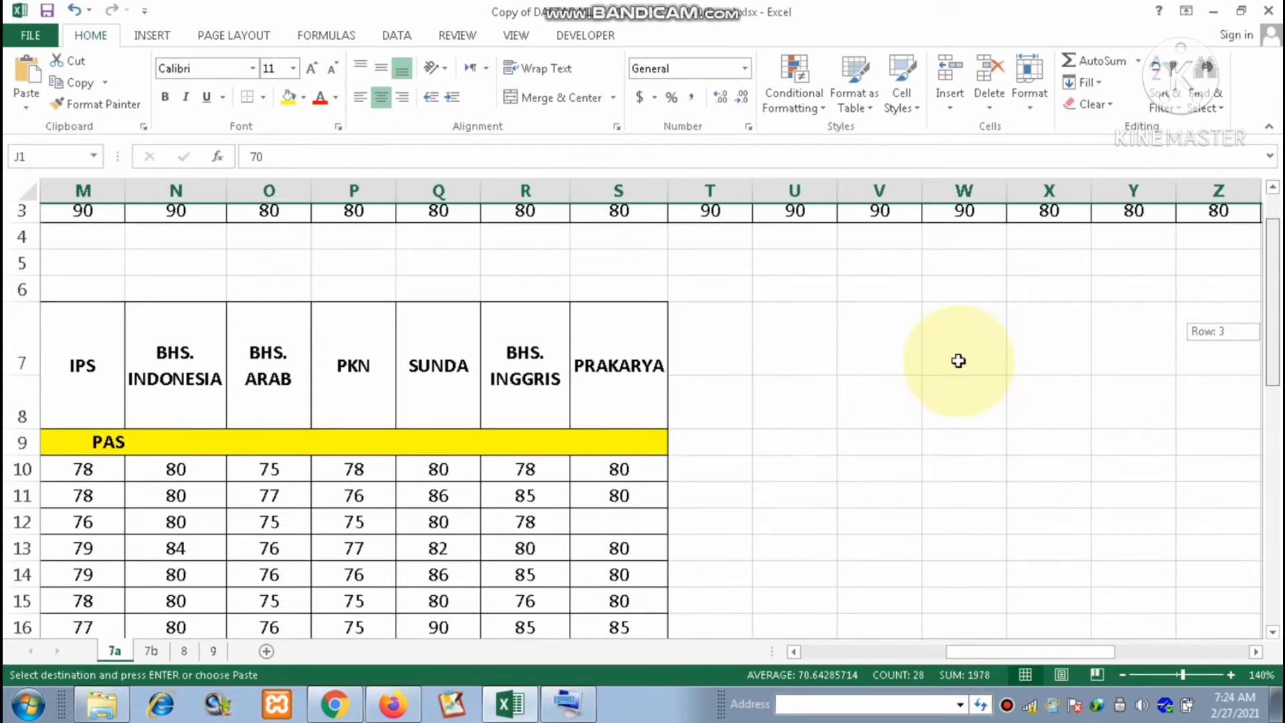
click(714, 471)
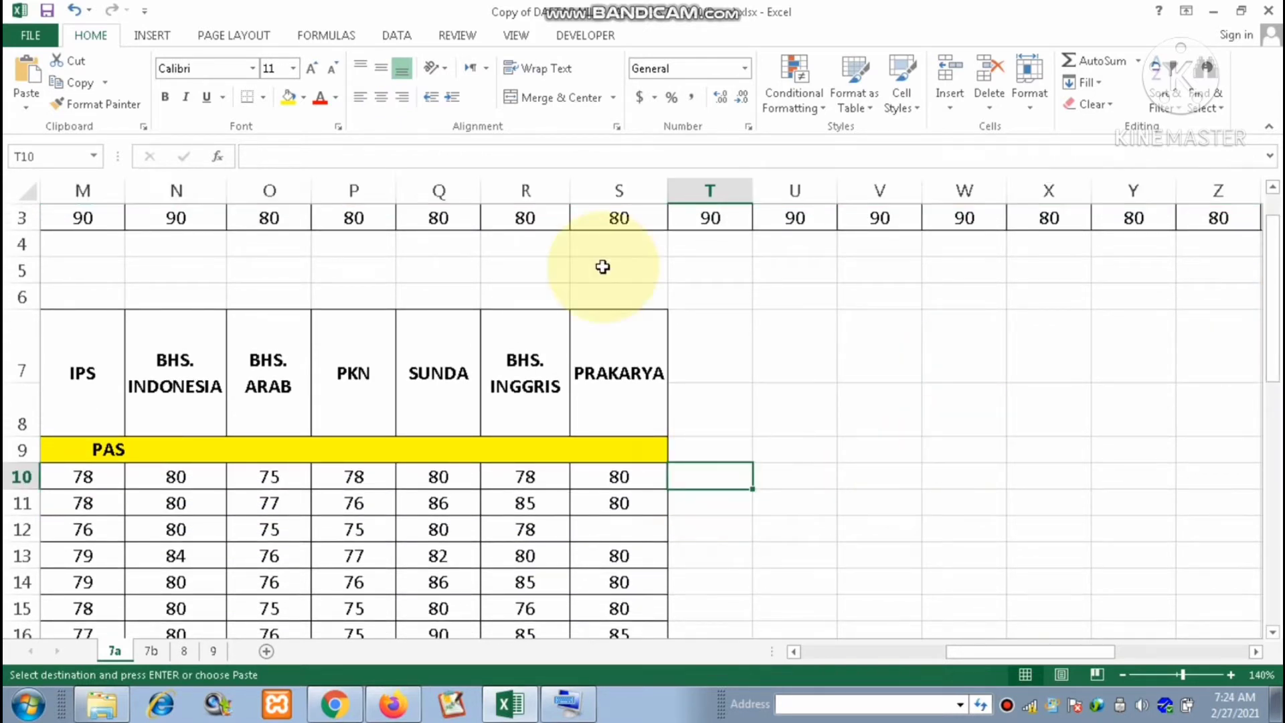
- Paste the row-1 grades transposed down column T from T10
click(33, 112)
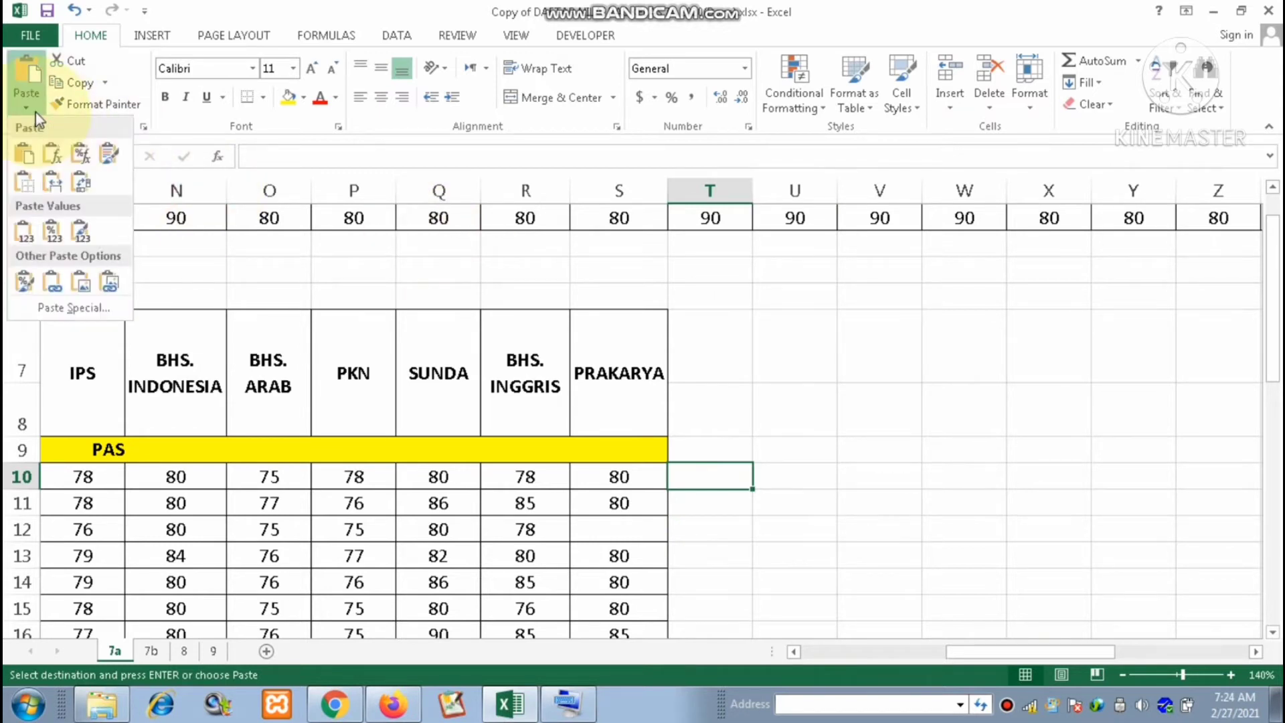
click(81, 188)
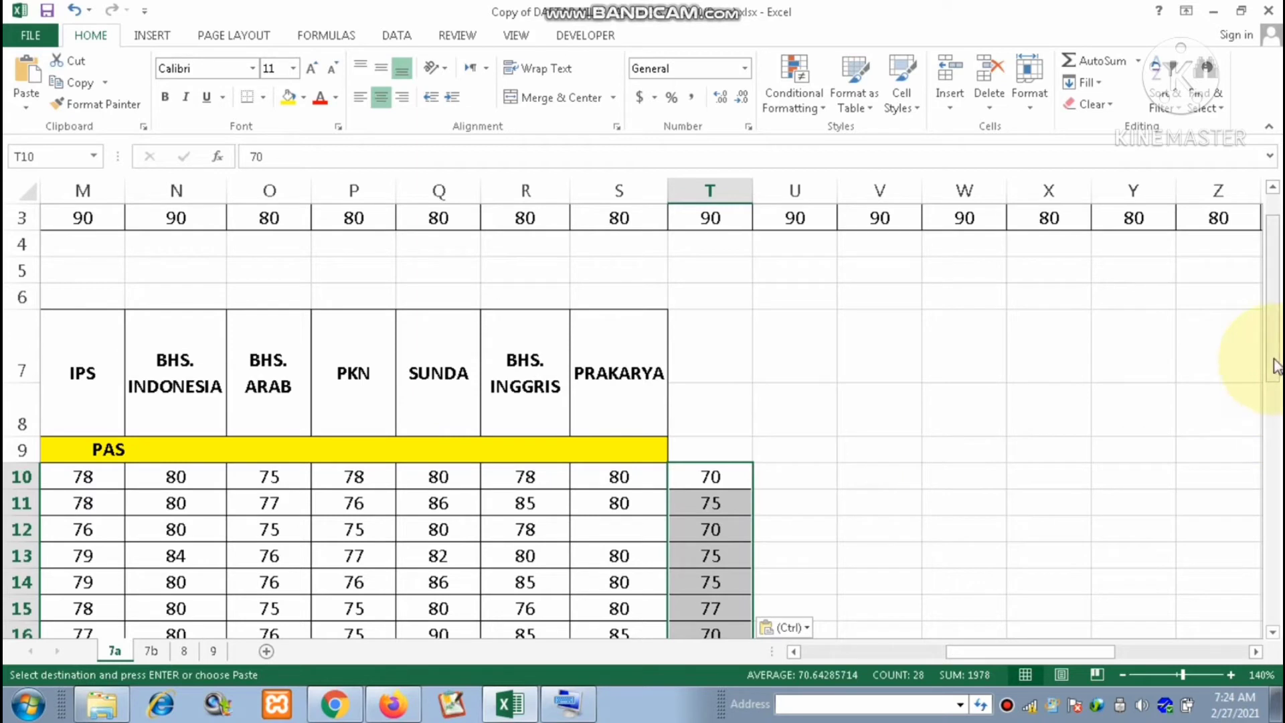
drag(1275, 367, 1275, 344)
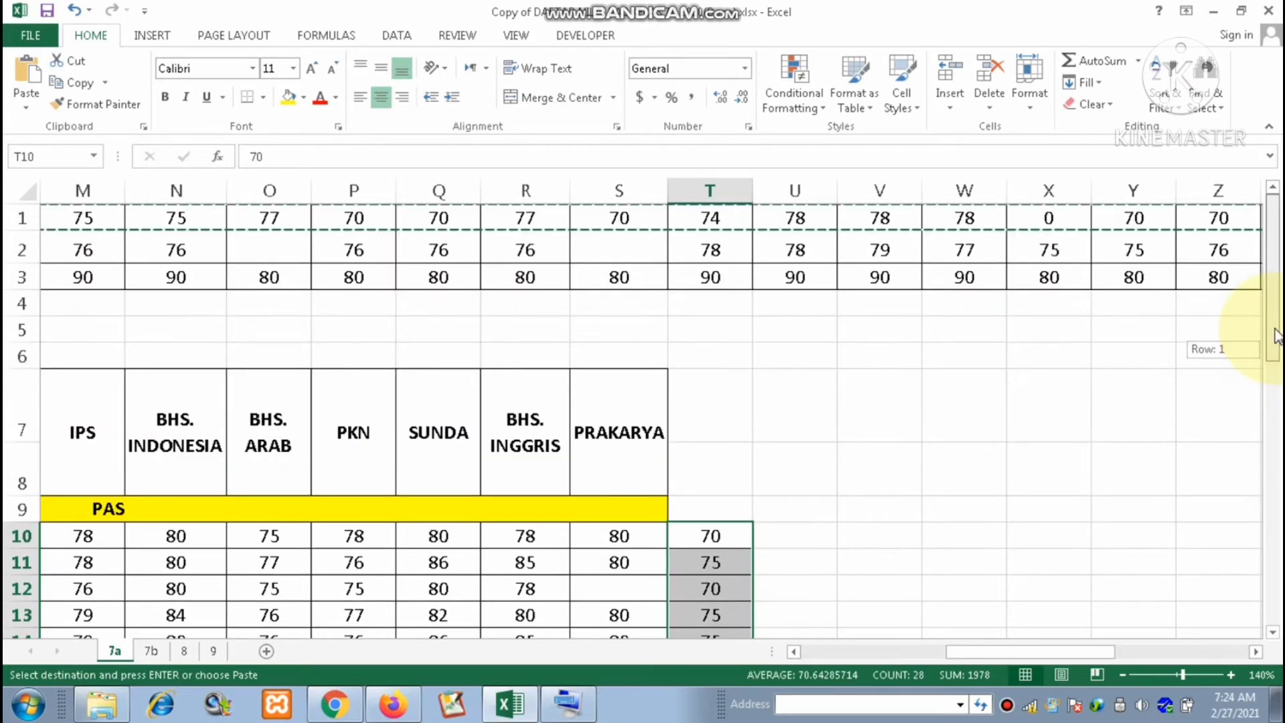
- Select the MTK and PENJAS grade rows J2:AK3 and copy them
click(991, 649)
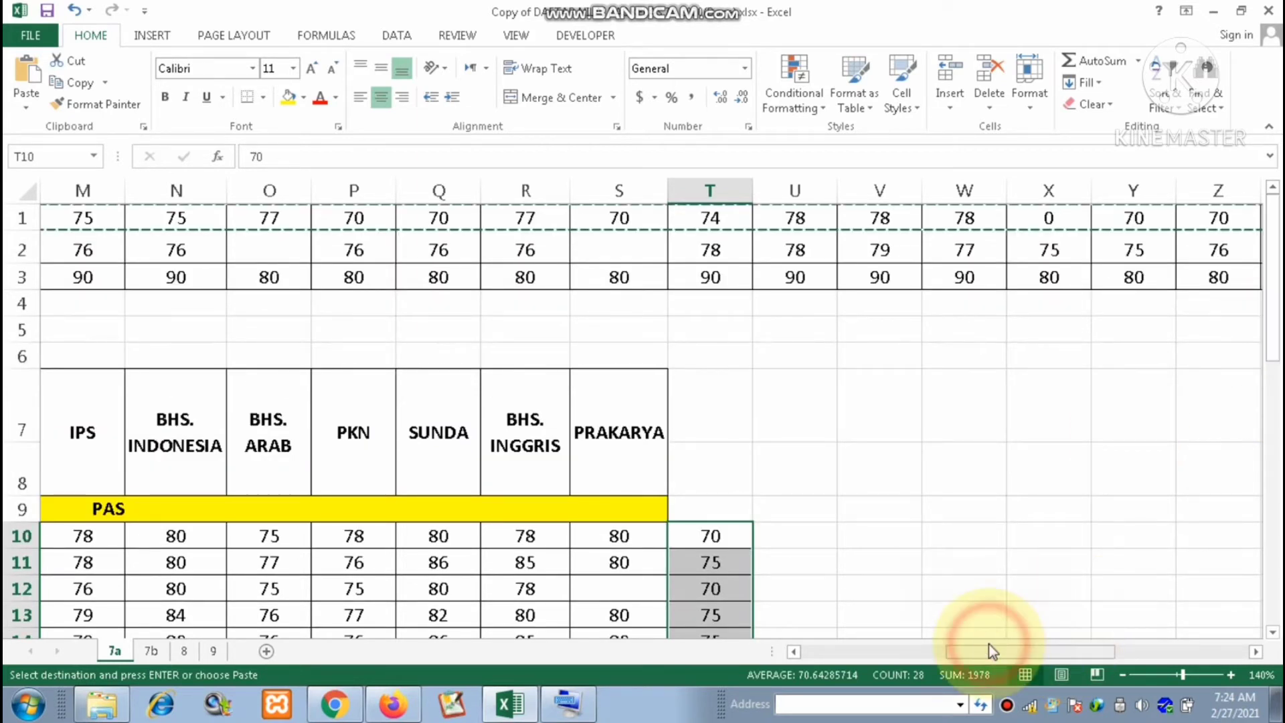
drag(992, 649, 918, 649)
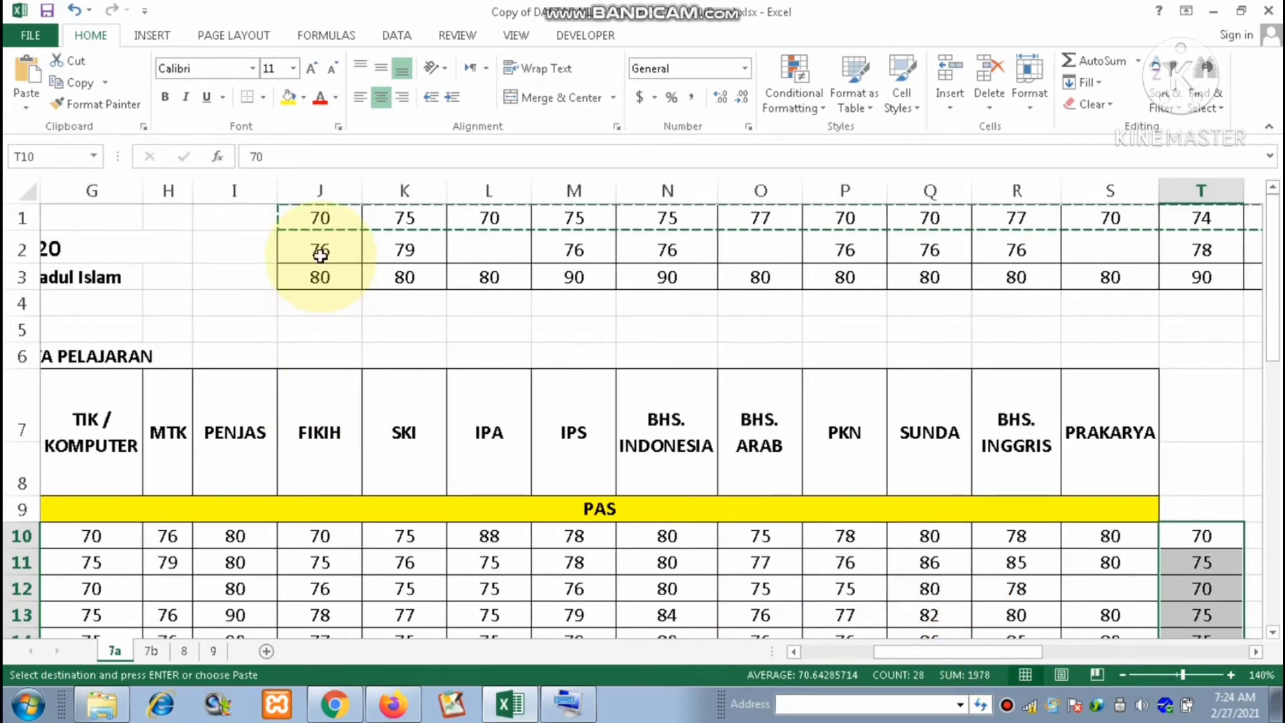
drag(318, 249, 318, 274)
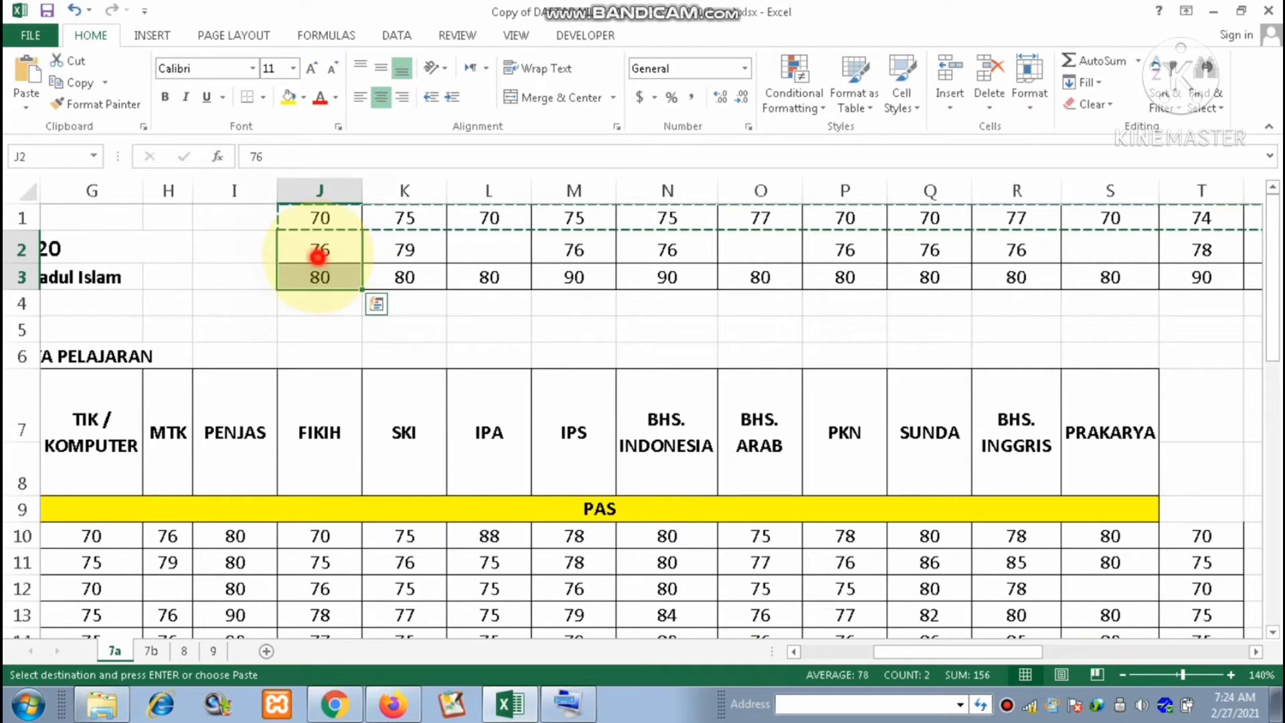
drag(318, 252, 320, 276)
mouse_move(1183, 328)
mouse_down()
mouse_move(1274, 315)
mouse_move(1125, 282)
mouse_up()
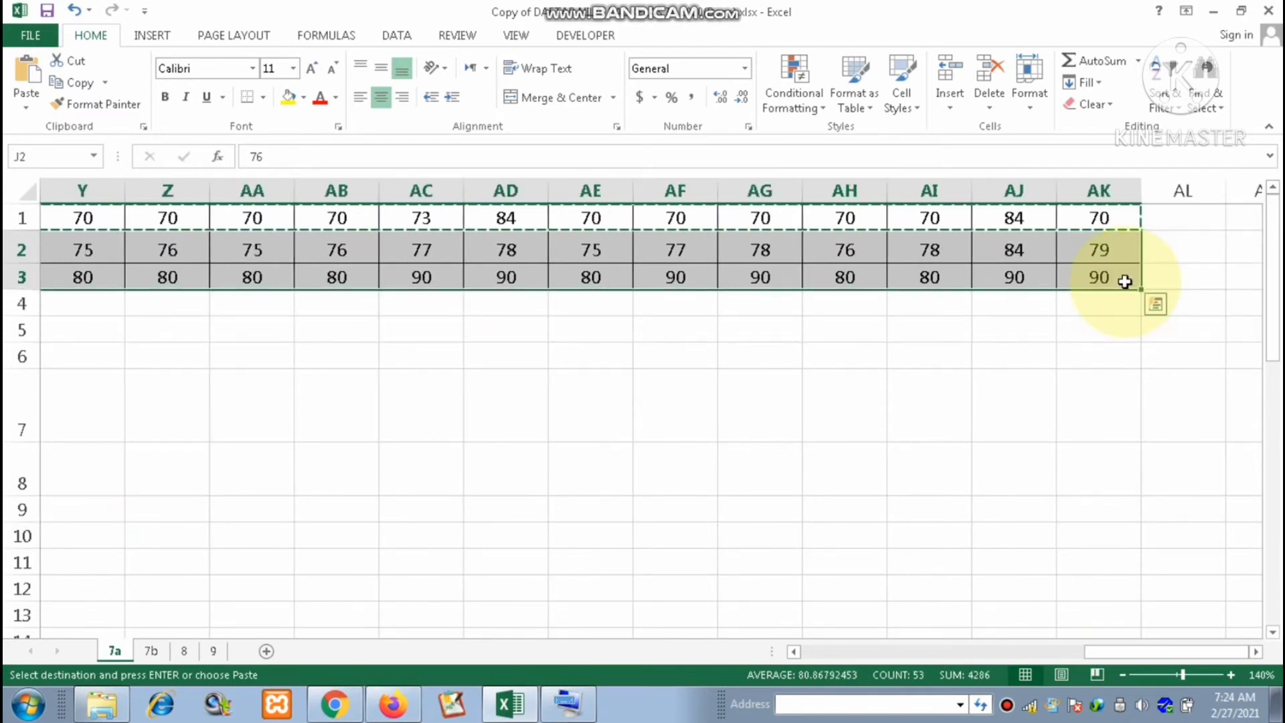
key(ctrl+c)
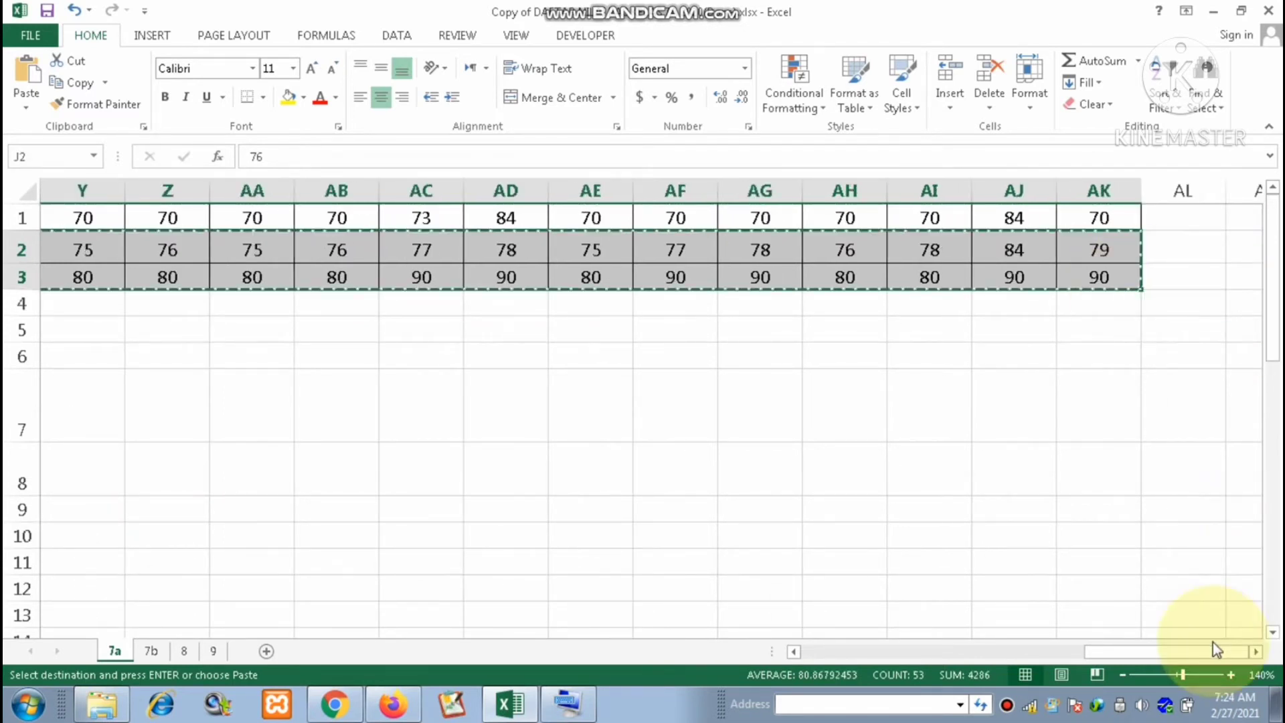
drag(1198, 653, 1070, 650)
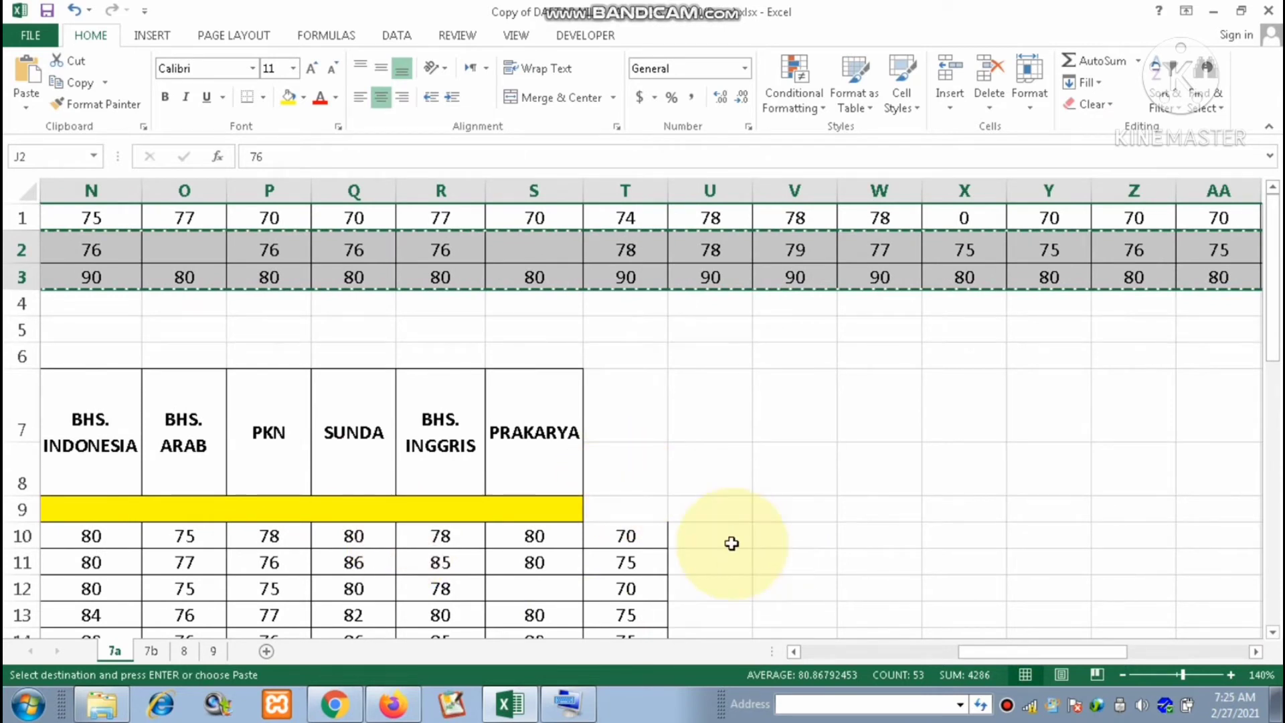
- Paste the rows transposed at U10 as columns U and V, then select the T–V block
click(709, 533)
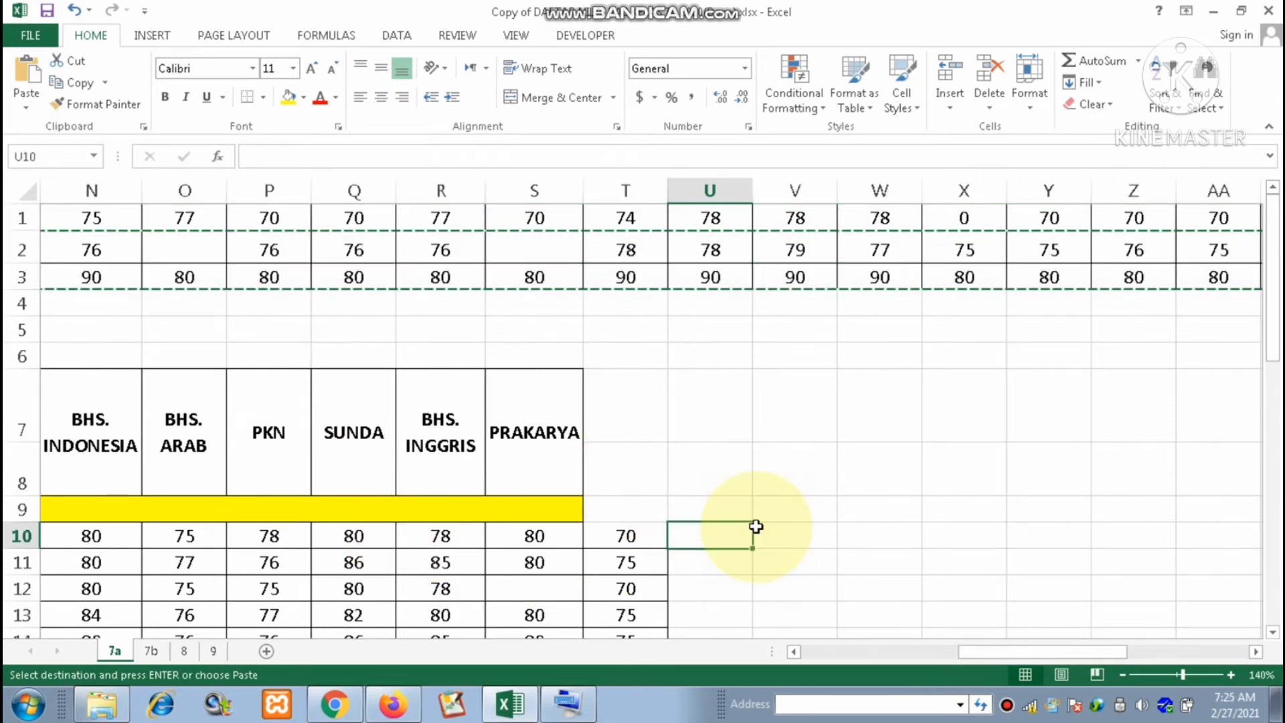
click(27, 109)
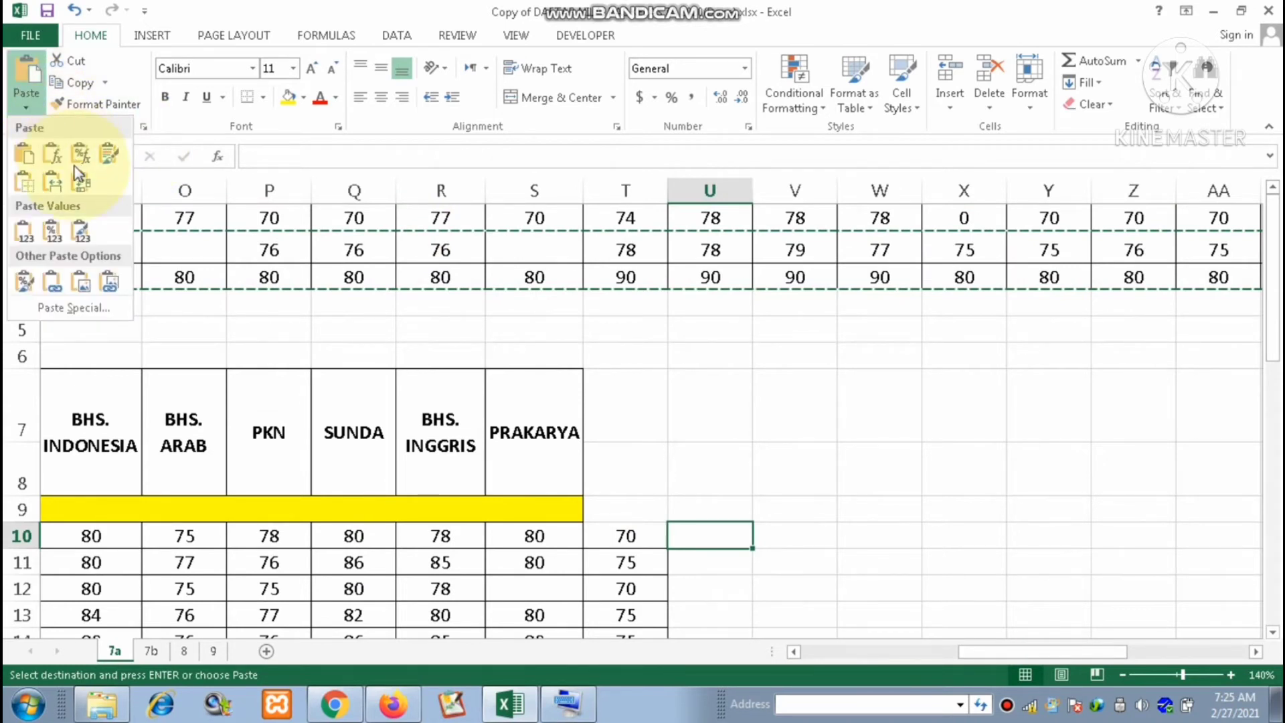
click(78, 174)
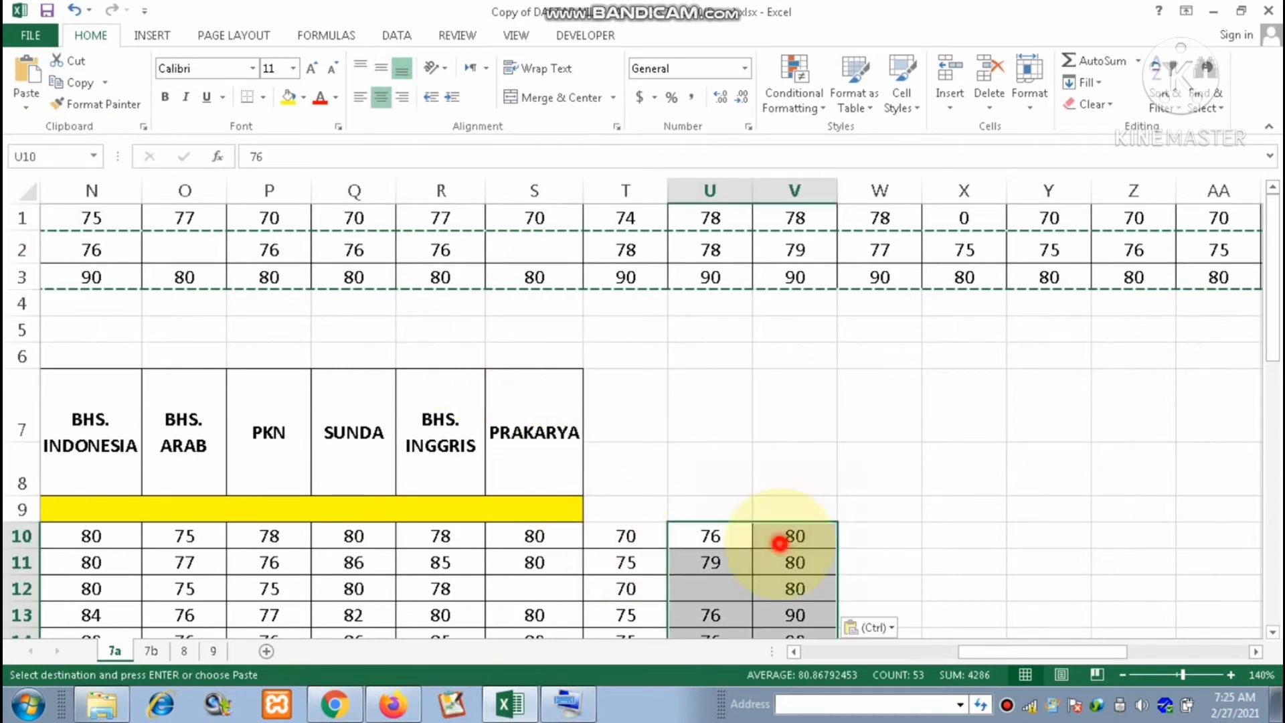
drag(626, 536, 778, 589)
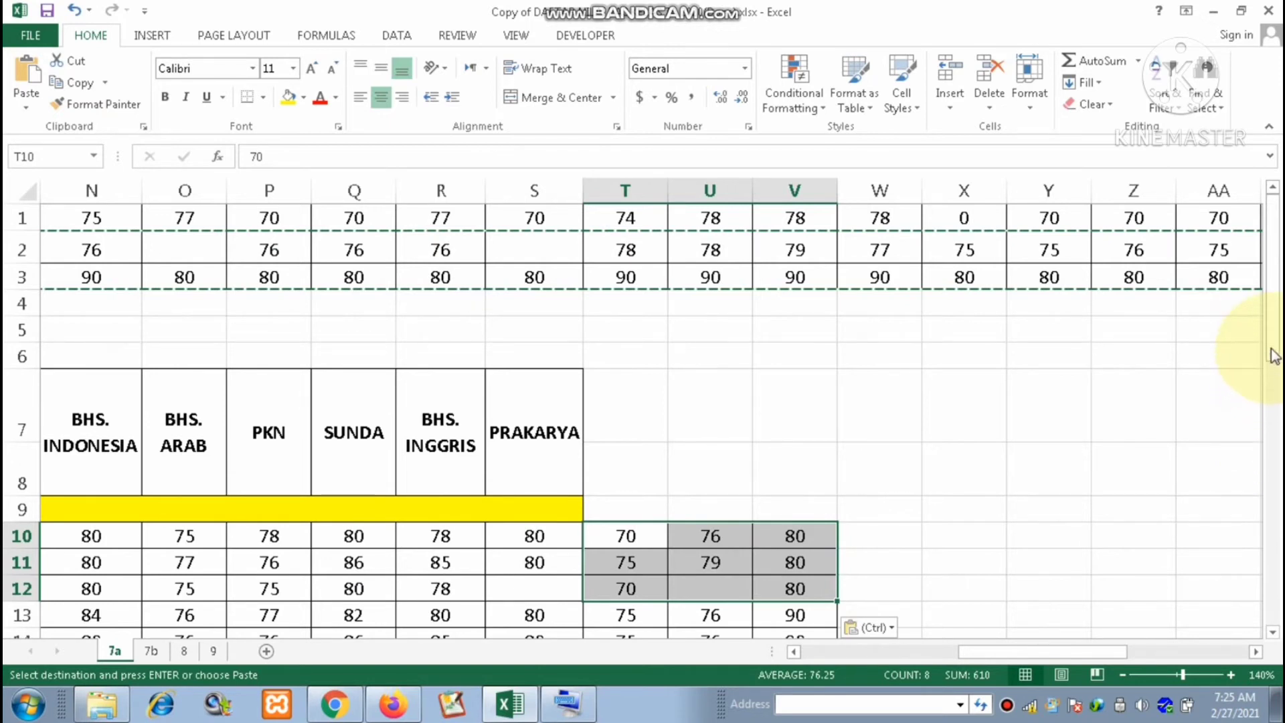
drag(1271, 341, 1272, 617)
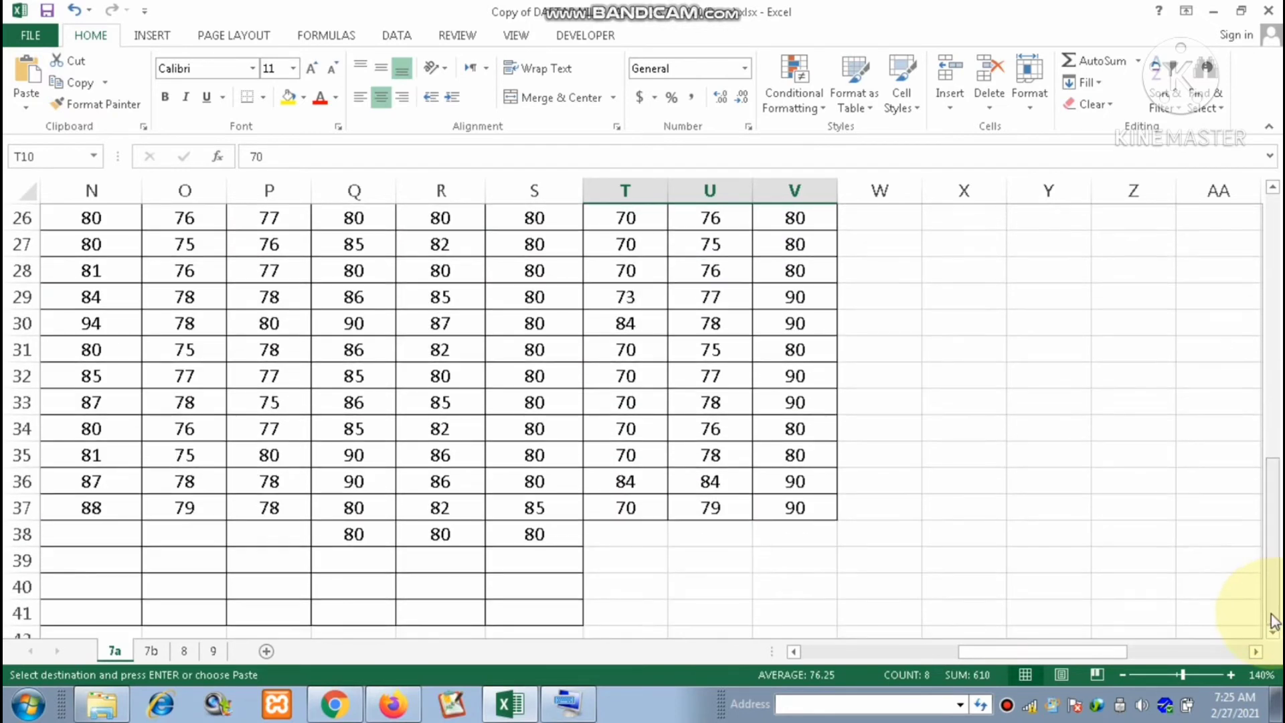
- Fill the selected range T10:V37 with yellow, then deselect to check the shading
shift+click(783, 505)
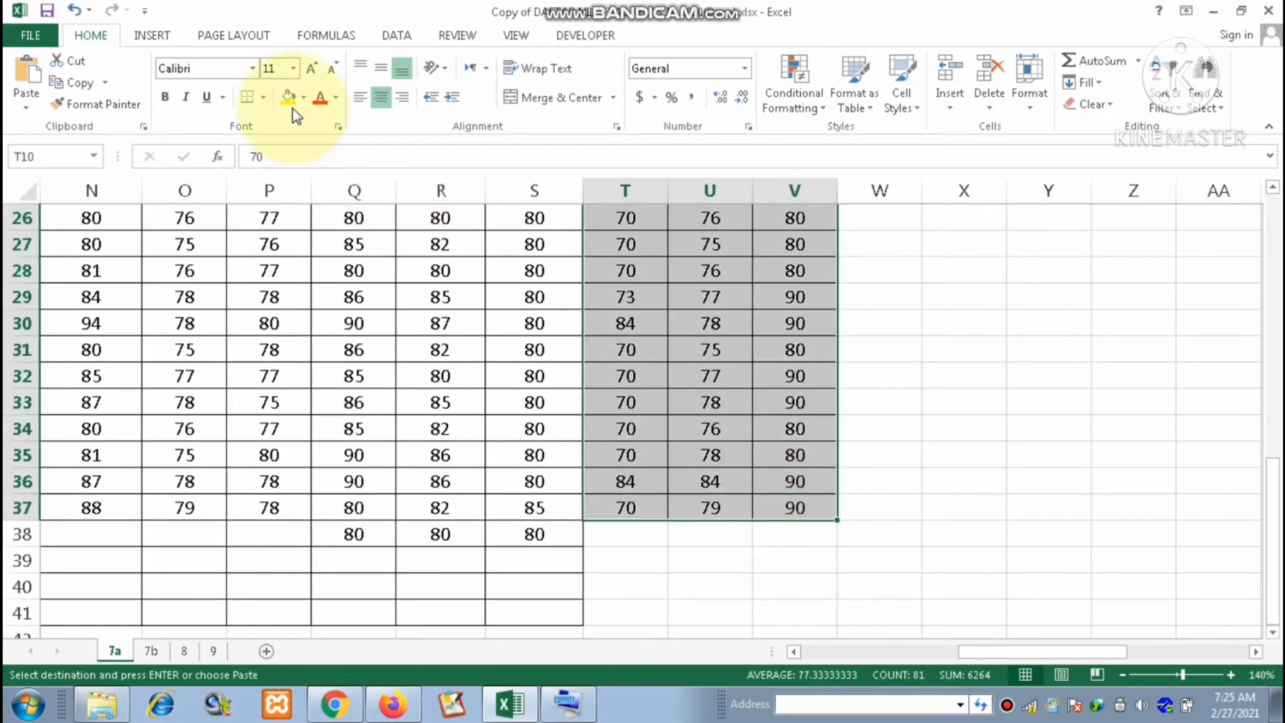
click(291, 105)
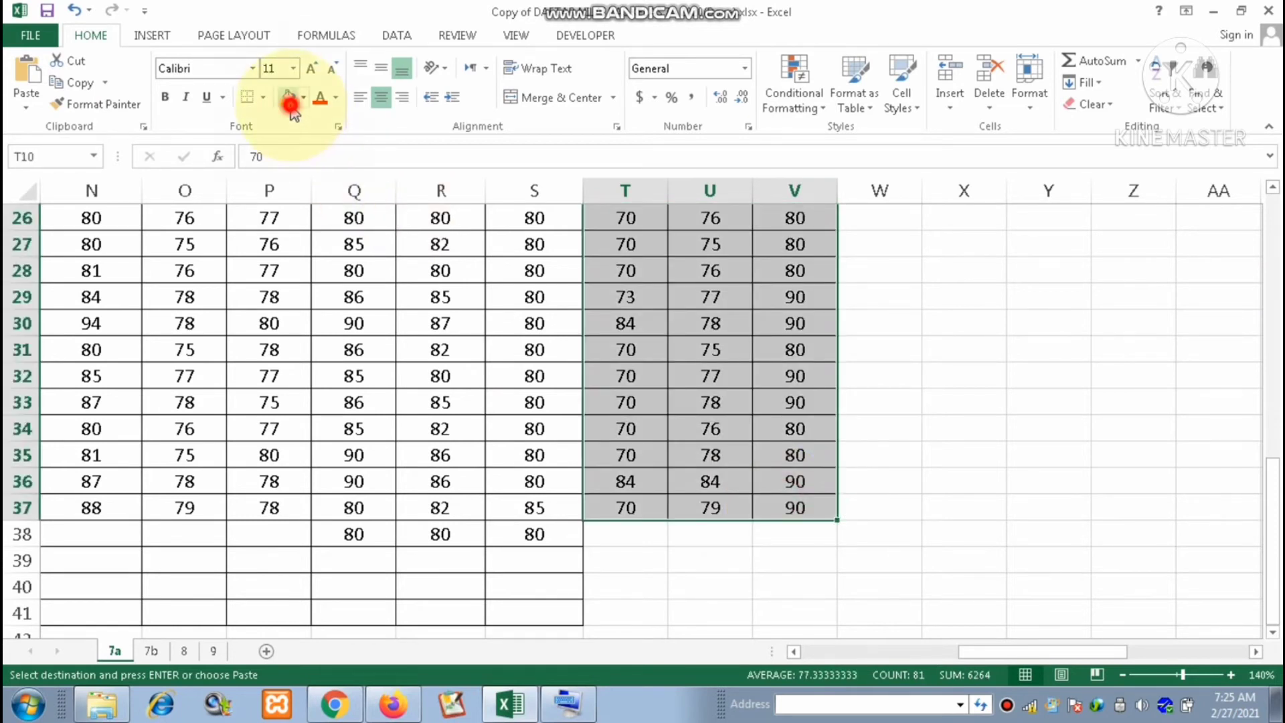
scroll(1100, 493, up, 7)
click(1099, 495)
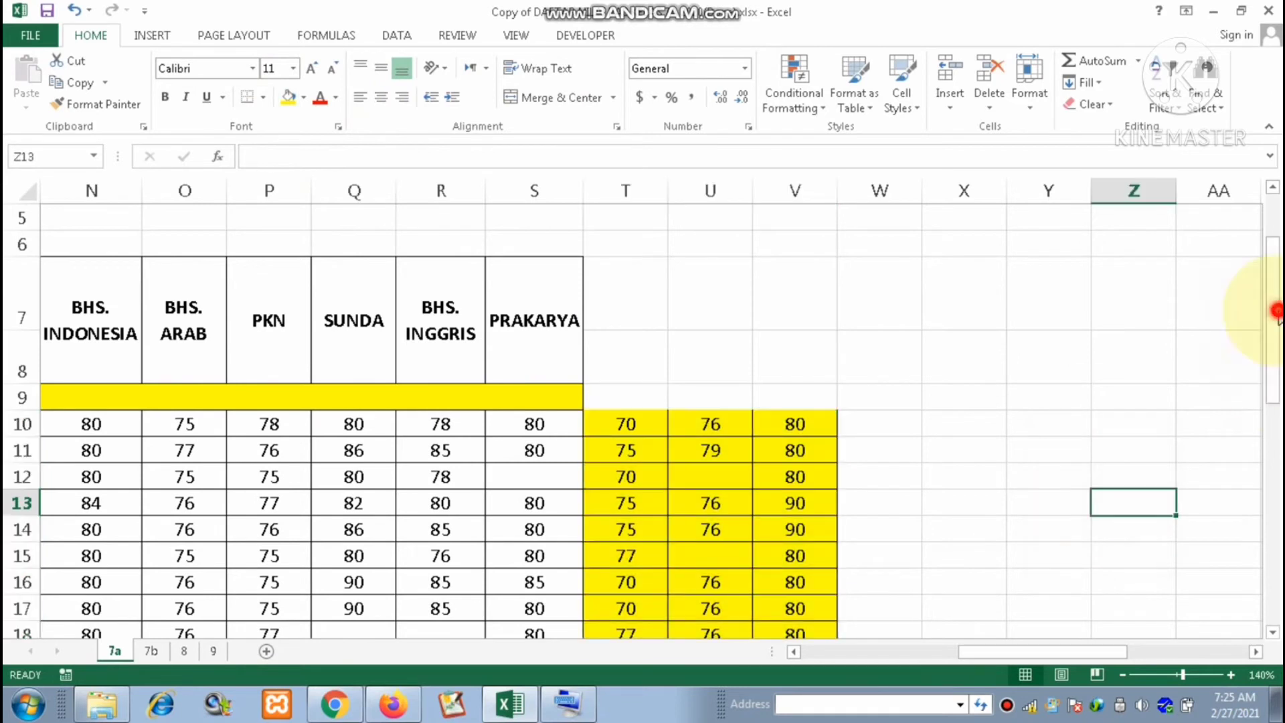
drag(1276, 311, 1275, 268)
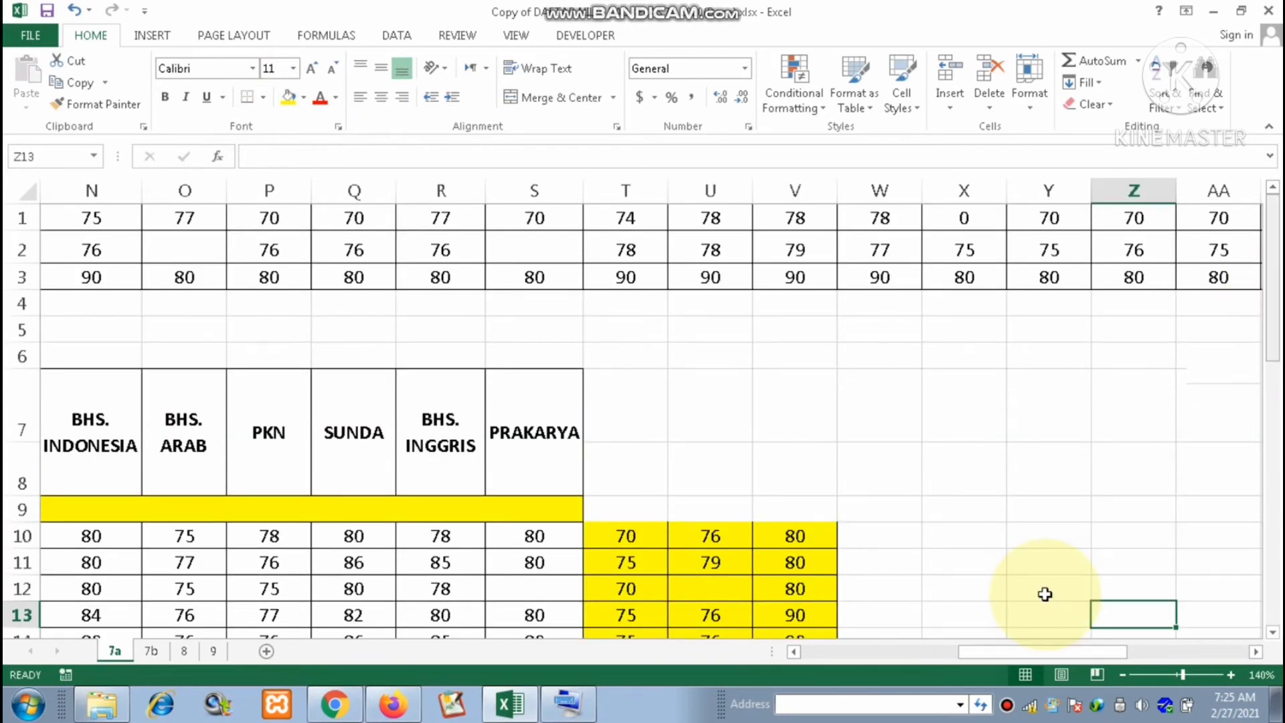
click(975, 648)
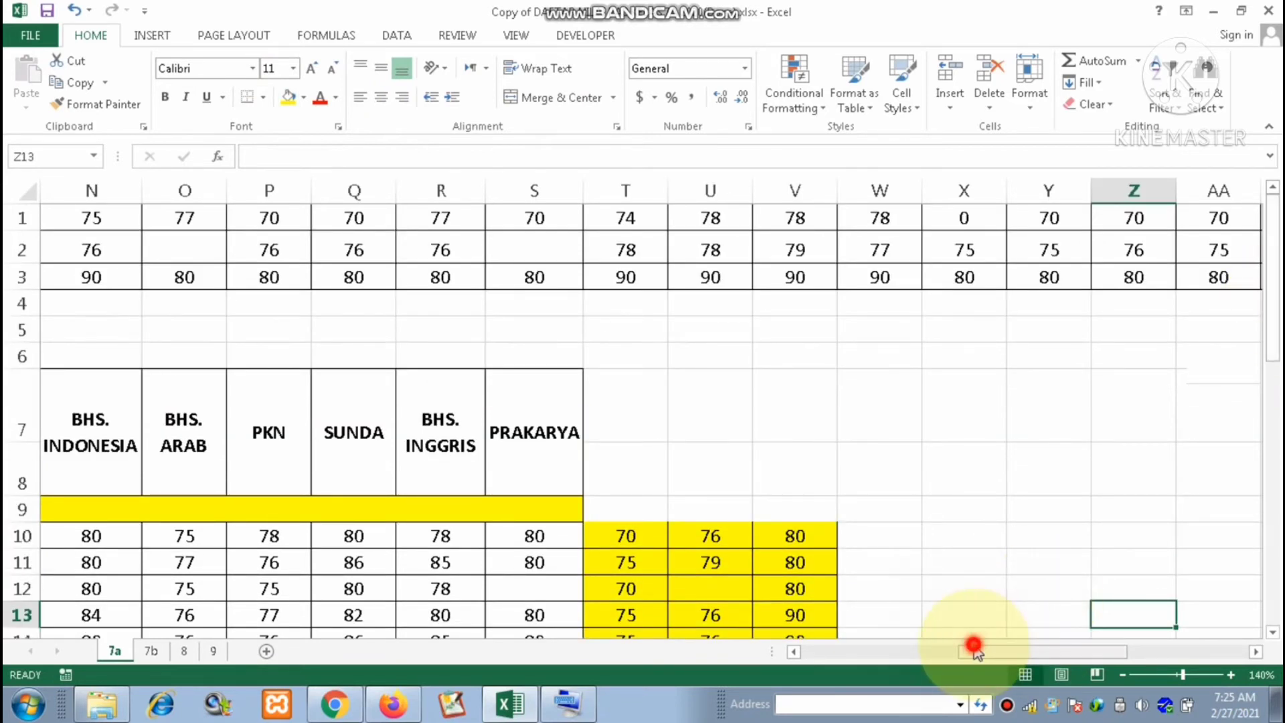
- Scroll right to column AK and give cell AK3, holding 90, a yellow fill
mouse_move(975, 647)
mouse_down()
mouse_move(92, 183)
mouse_move(360, 261)
mouse_up()
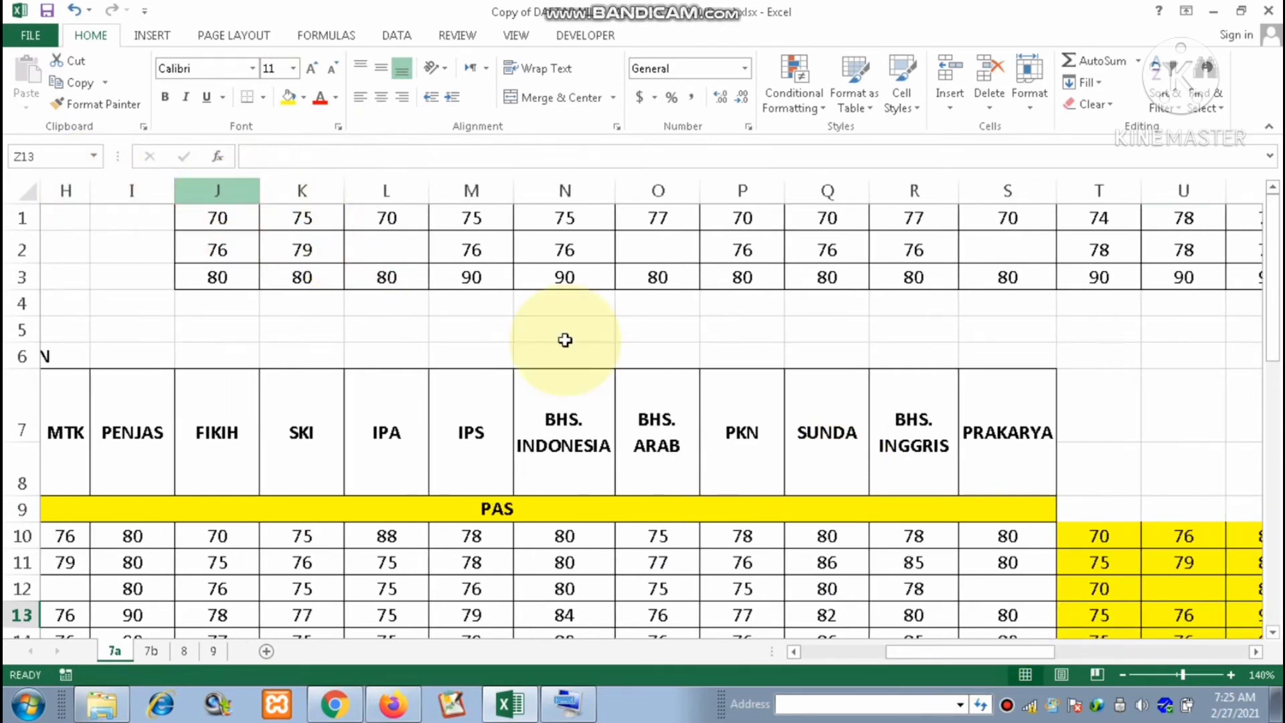
click(929, 654)
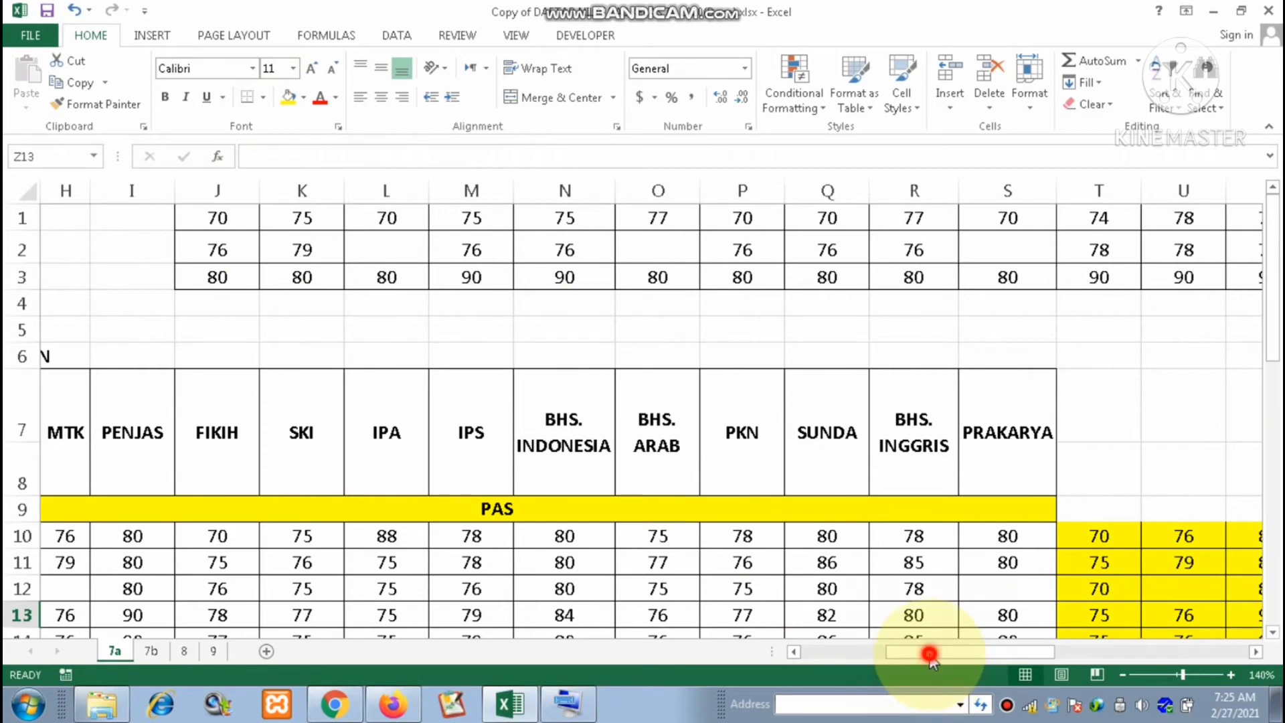
drag(929, 653, 790, 663)
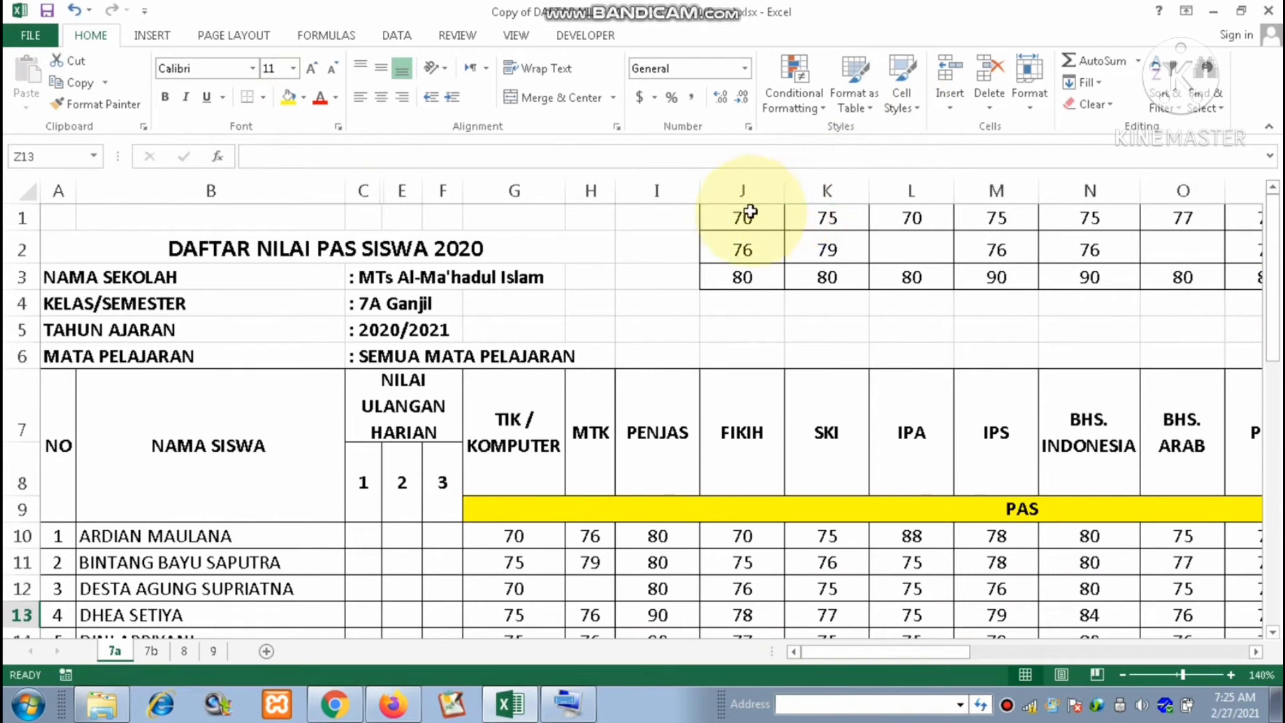
mouse_move(745, 213)
mouse_down()
mouse_move(747, 257)
mouse_move(846, 252)
mouse_move(849, 269)
mouse_up()
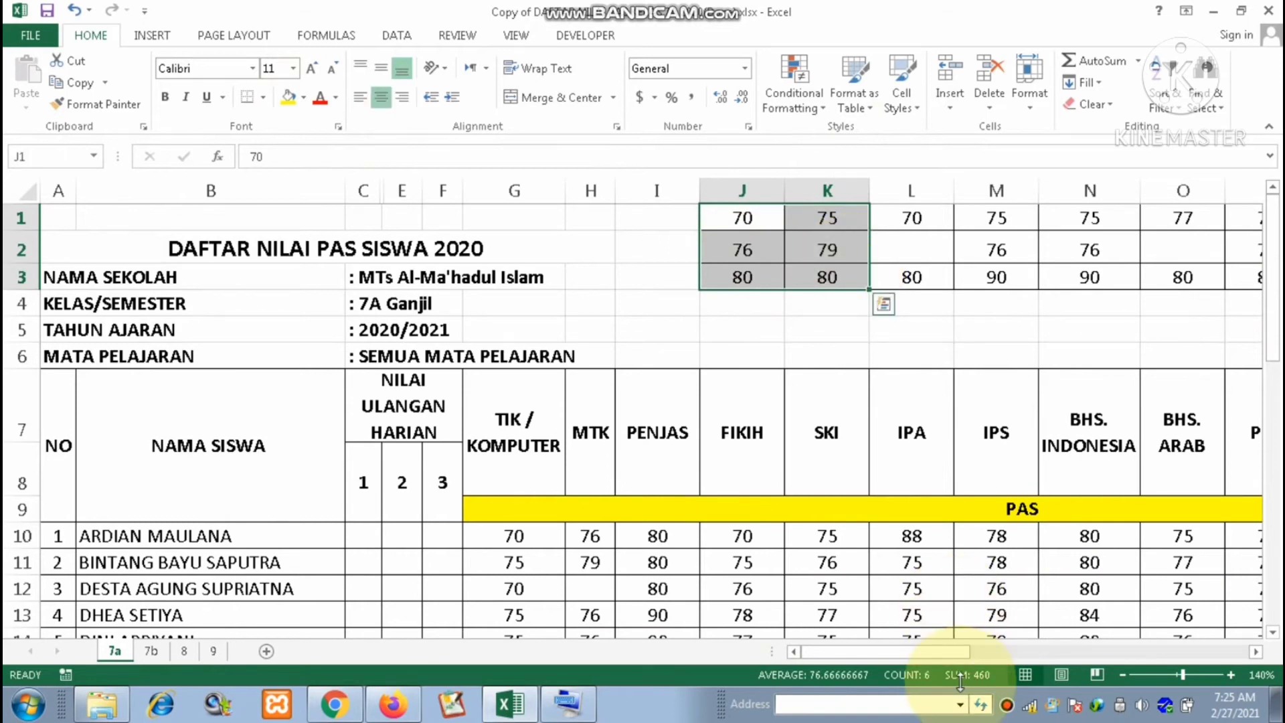
click(936, 654)
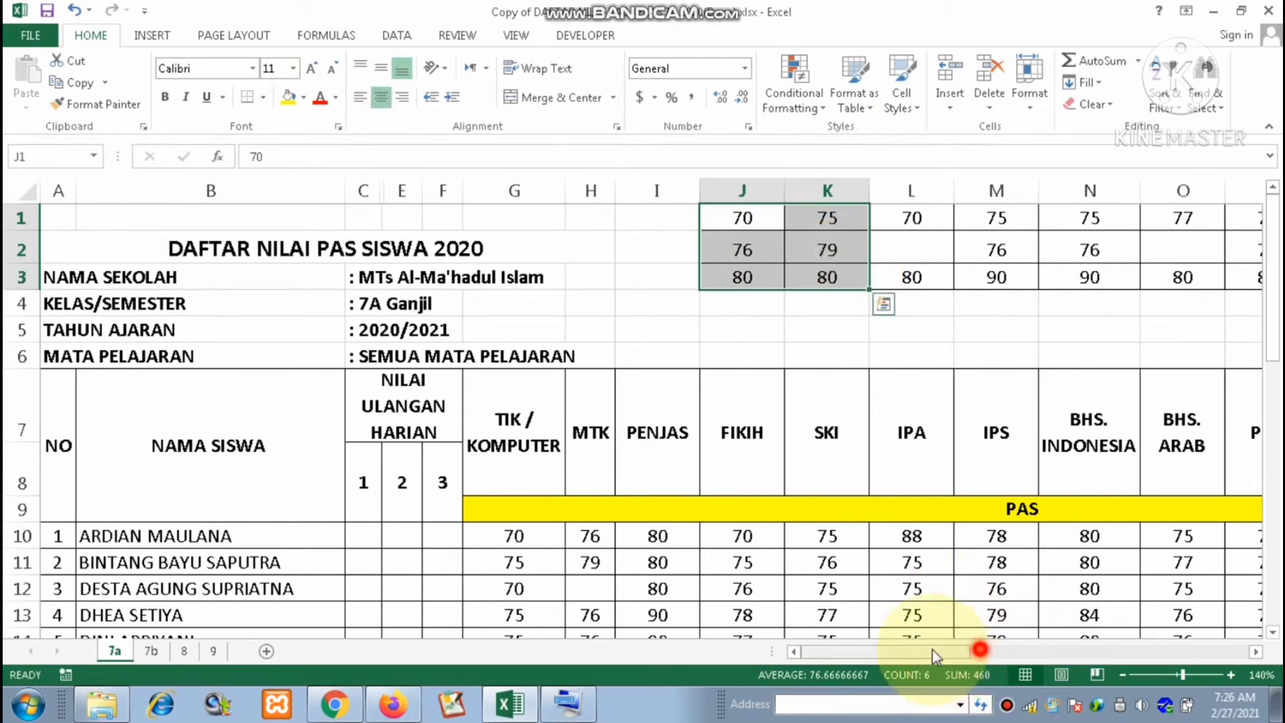
drag(936, 654, 1264, 698)
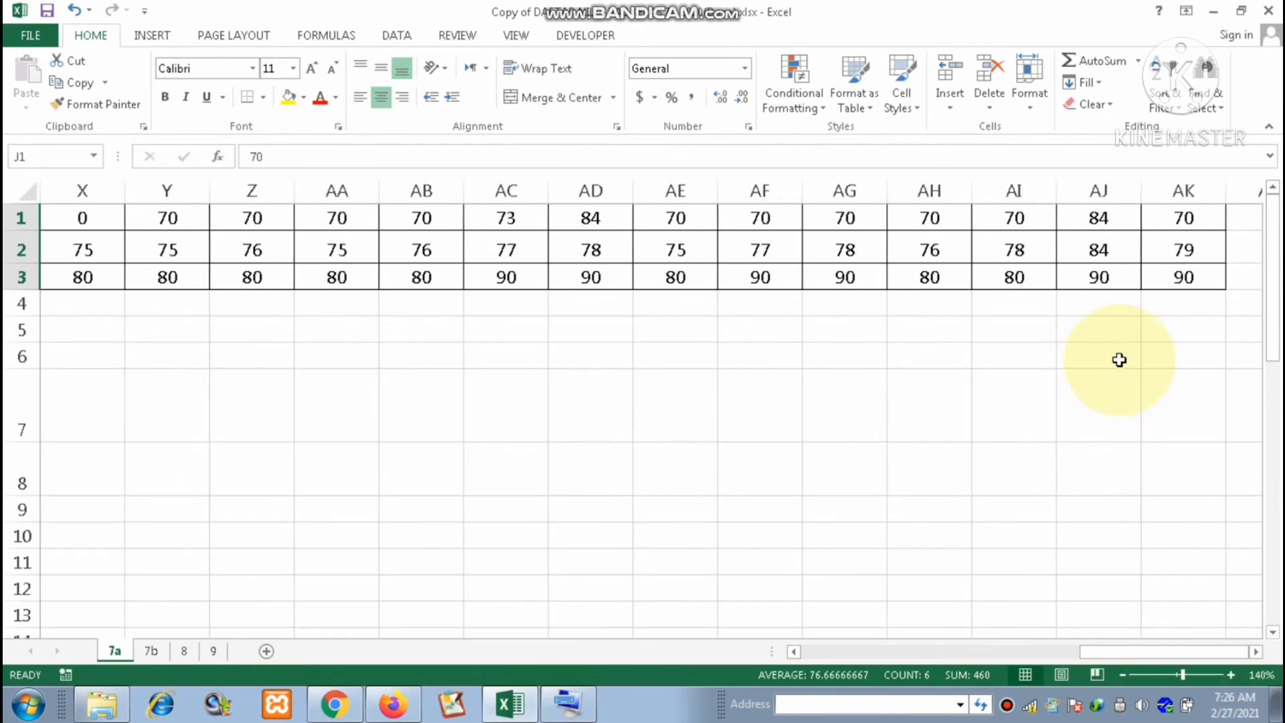
shift+click(1196, 282)
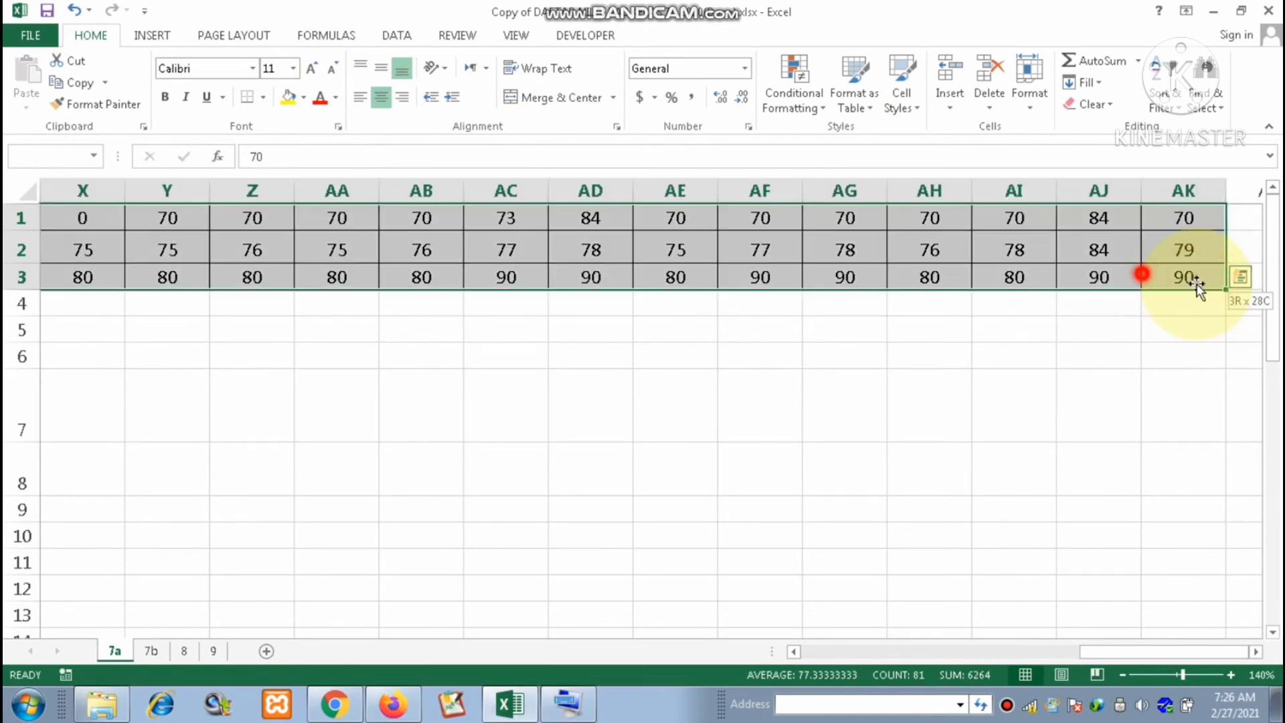
click(1196, 281)
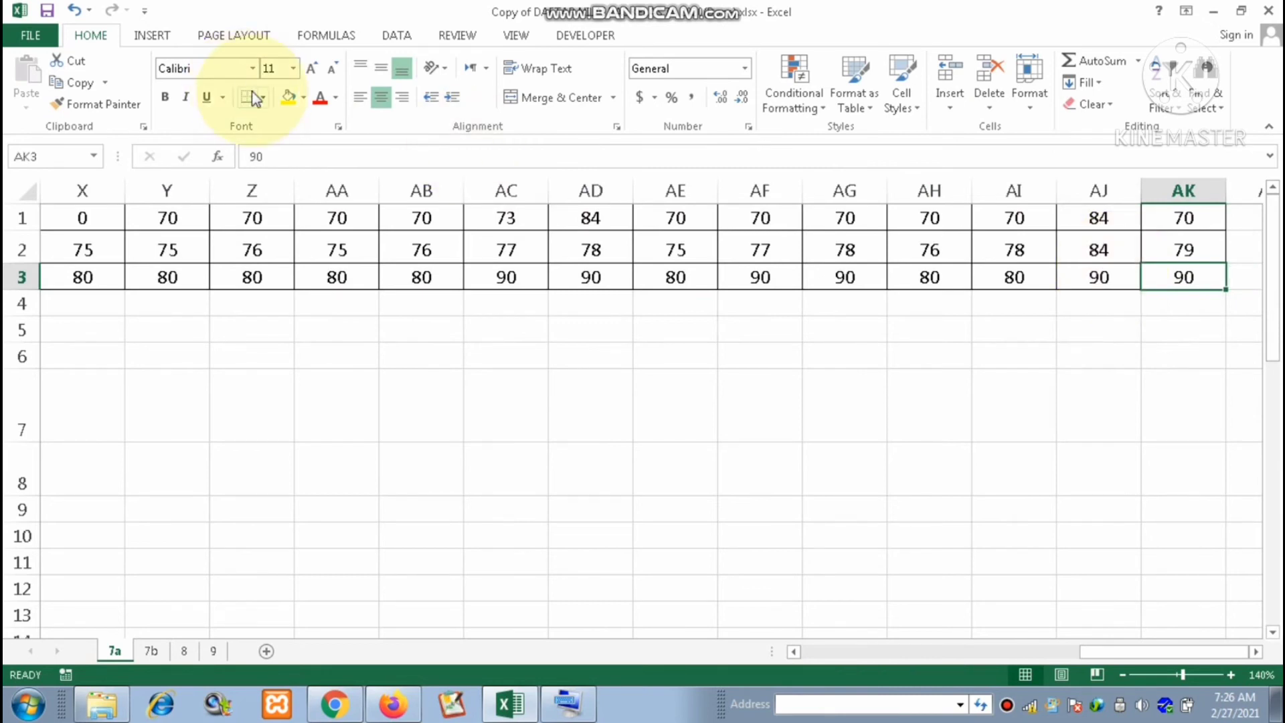
click(296, 106)
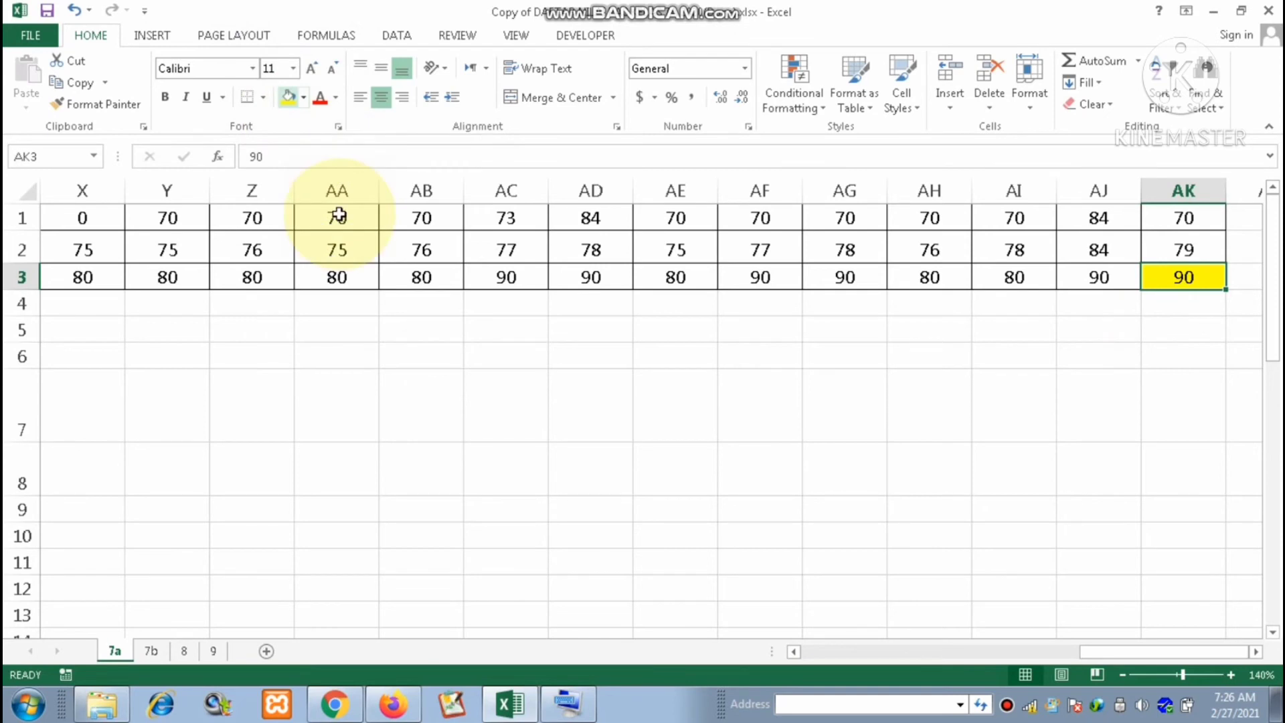
click(722, 552)
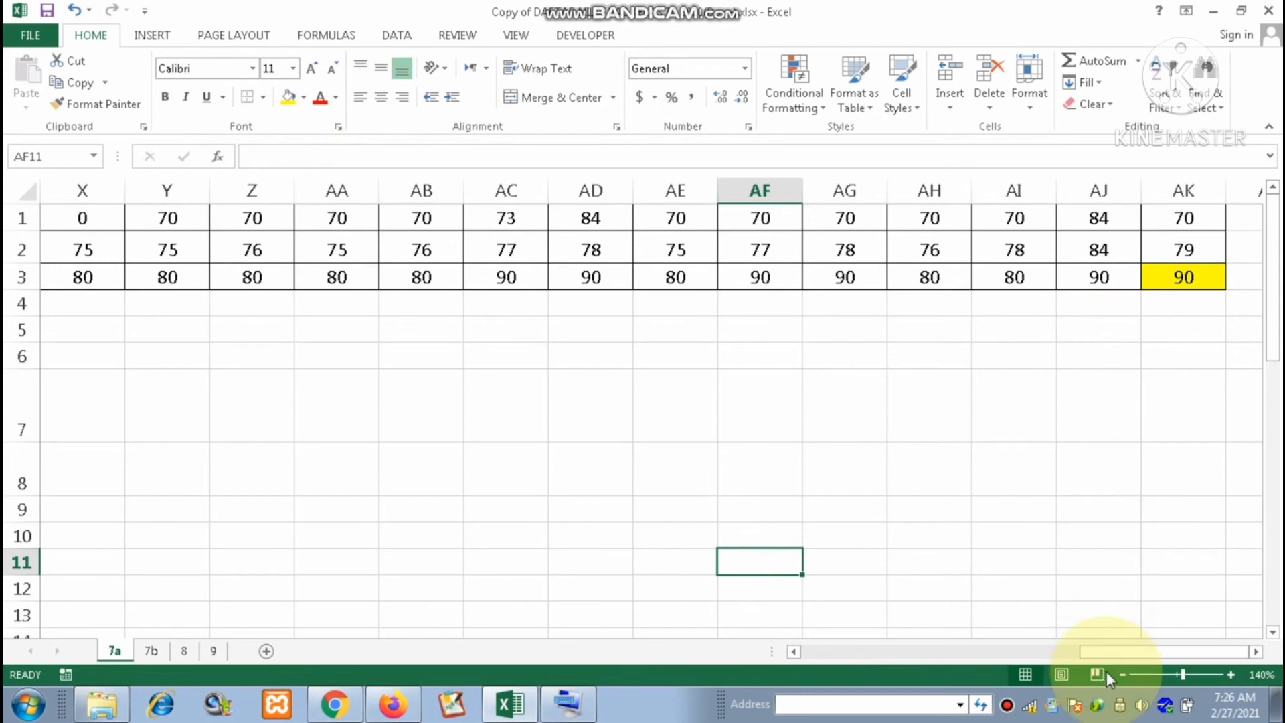
mouse_move(1107, 658)
mouse_down()
mouse_move(806, 668)
mouse_move(799, 656)
mouse_up()
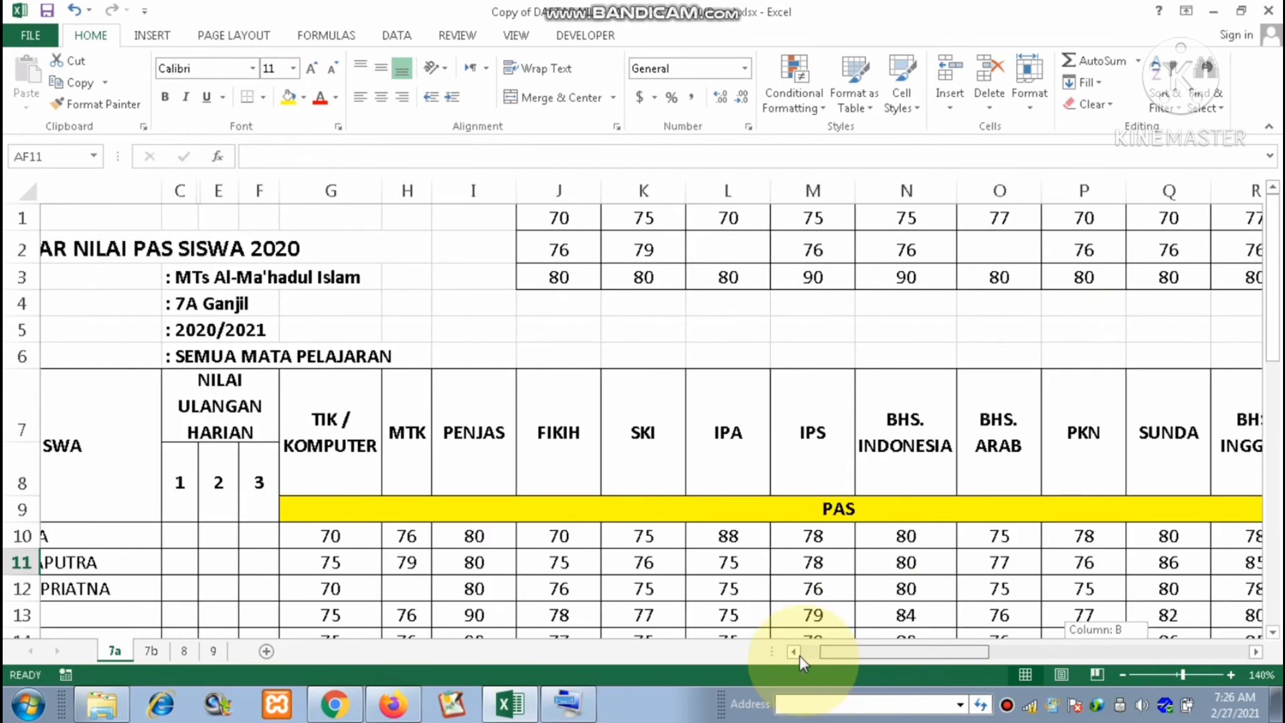
click(887, 188)
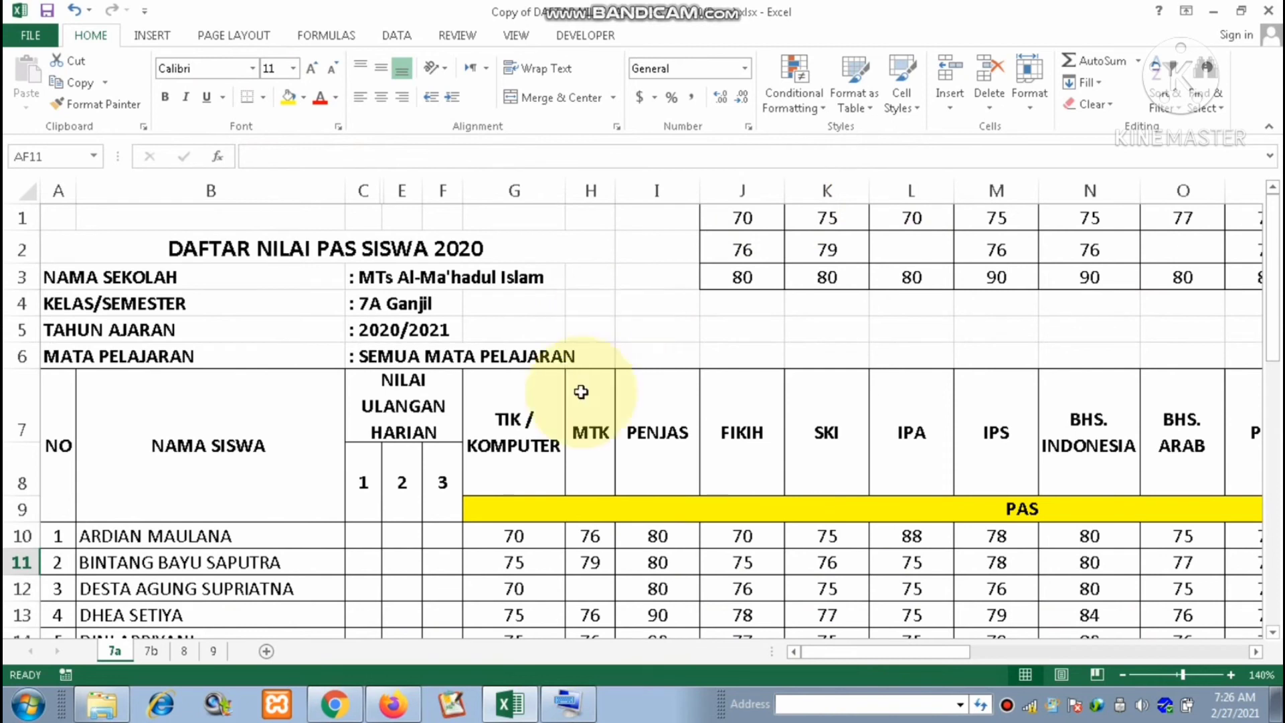
click(533, 419)
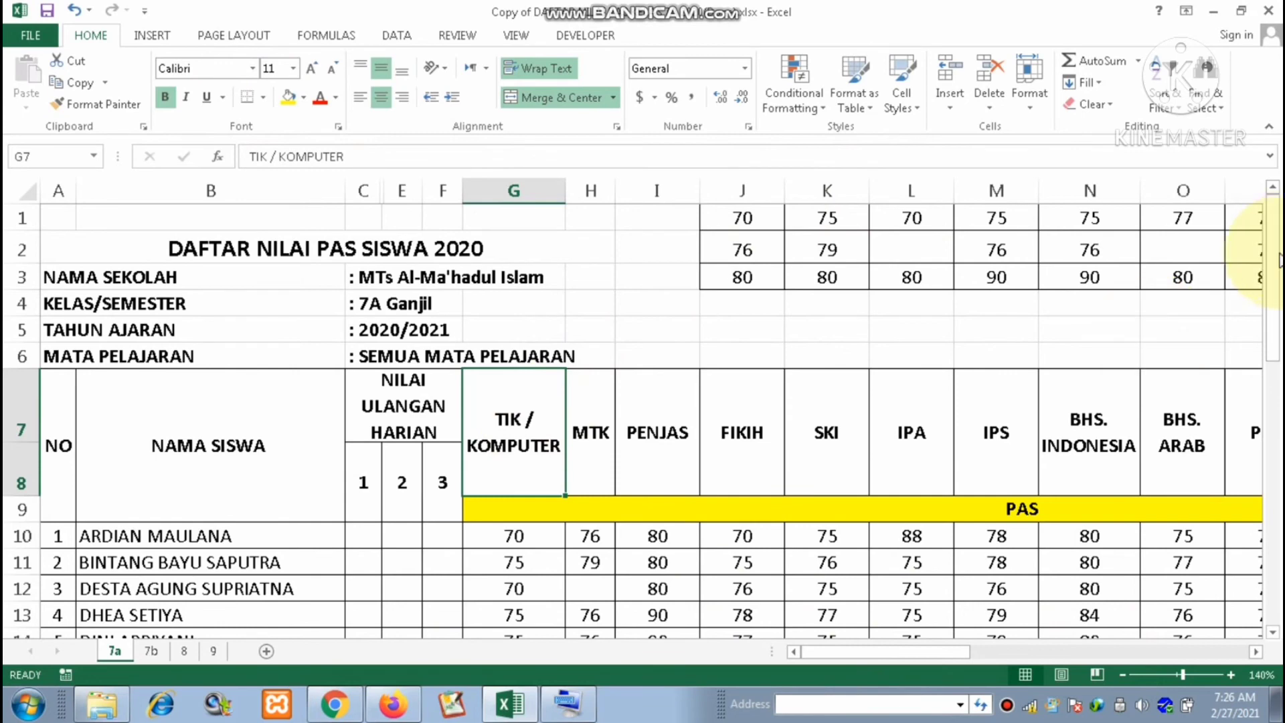
mouse_move(1279, 274)
mouse_down()
mouse_move(1278, 535)
mouse_move(1280, 228)
mouse_up()
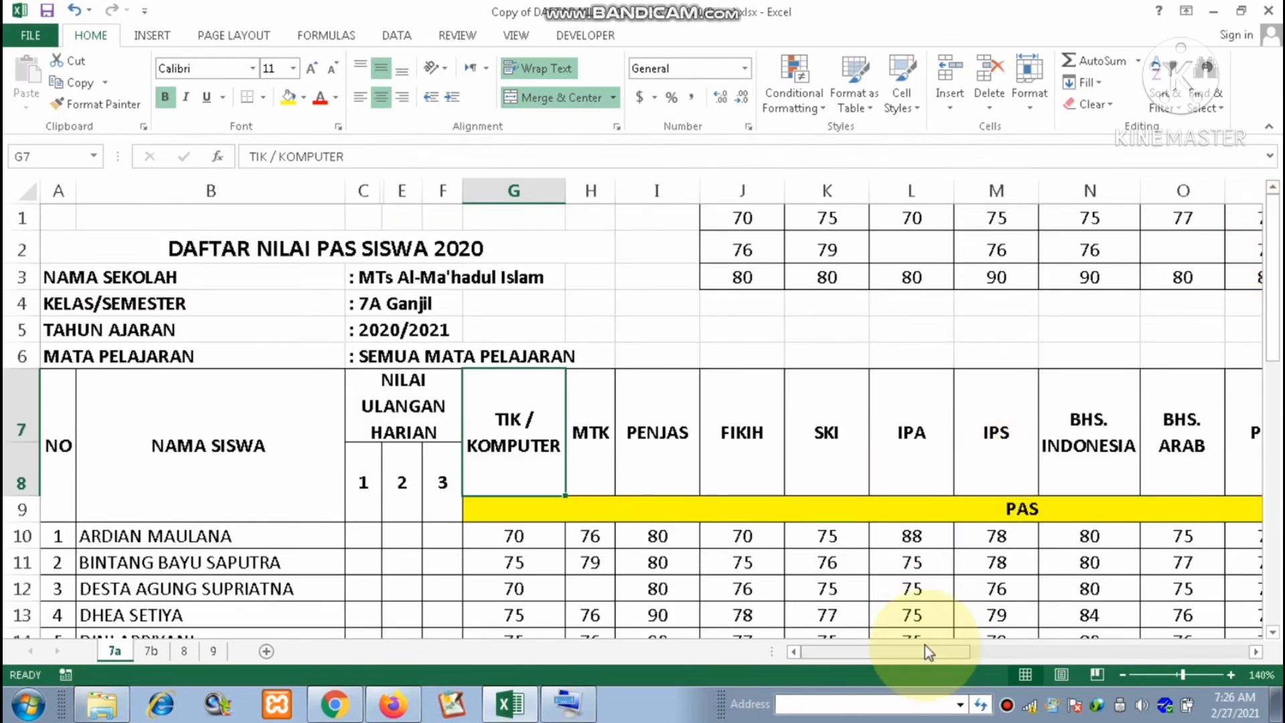
drag(925, 654, 1162, 667)
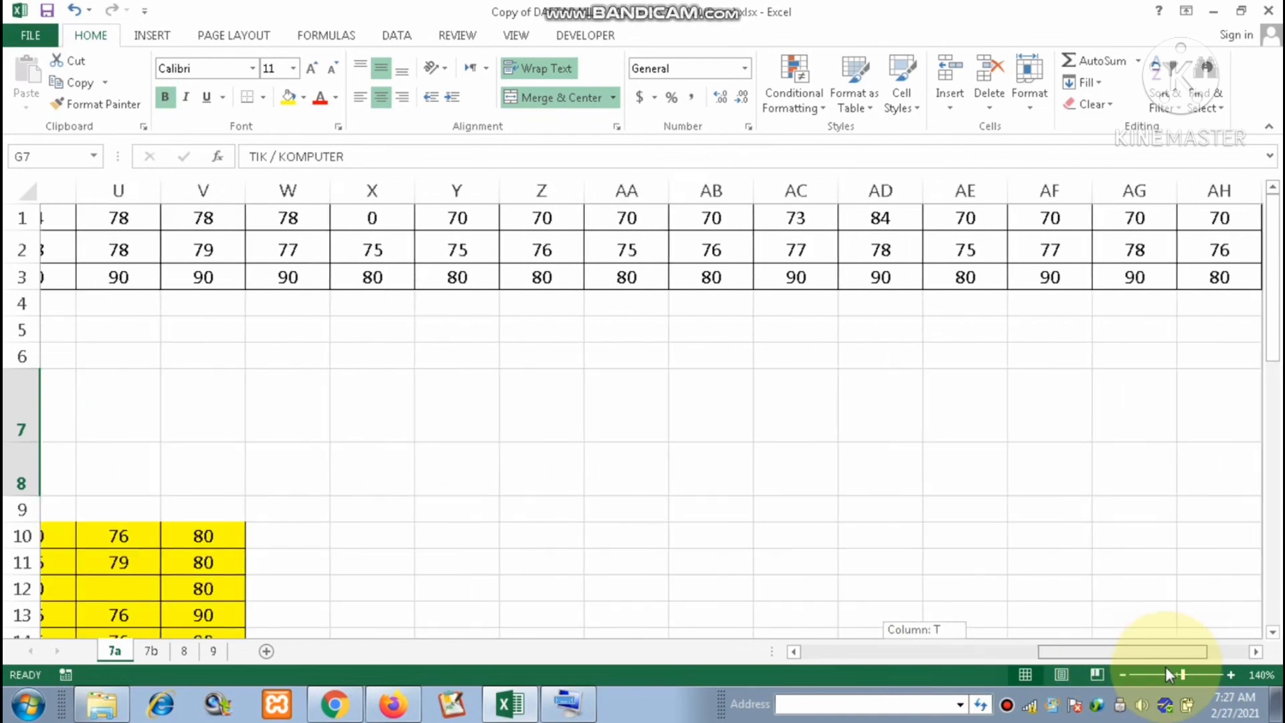
drag(1069, 668, 885, 674)
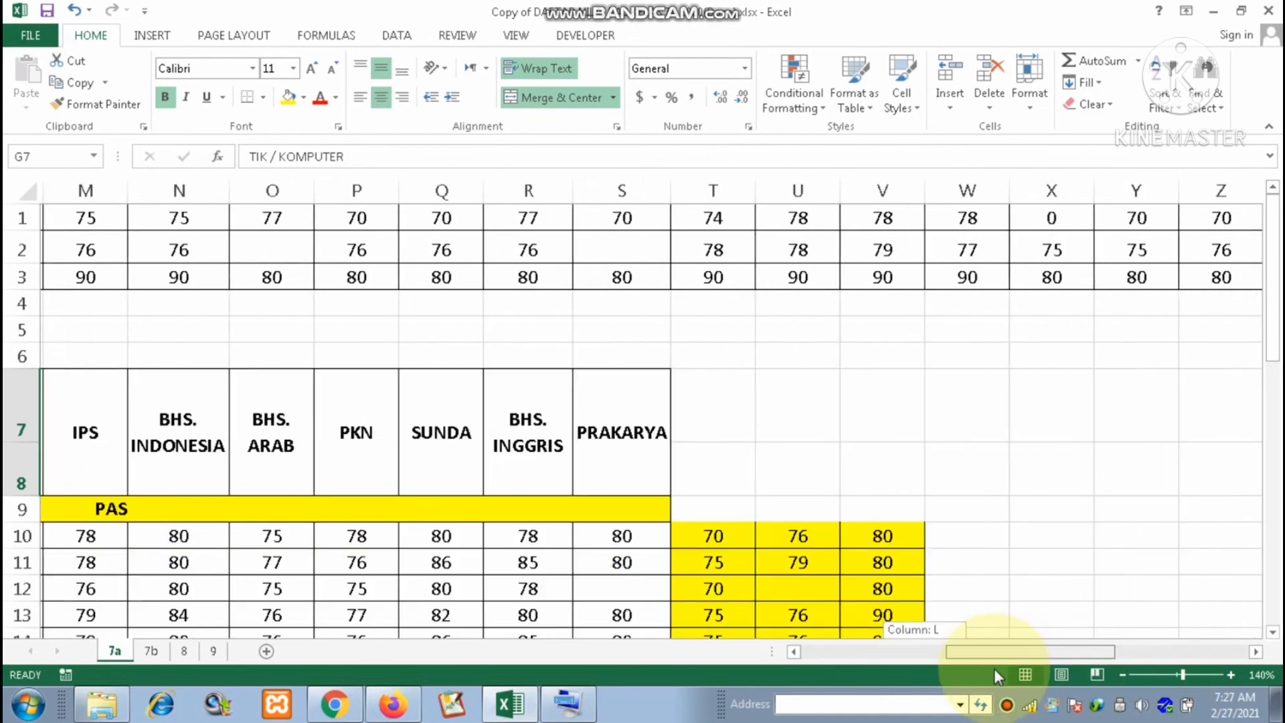